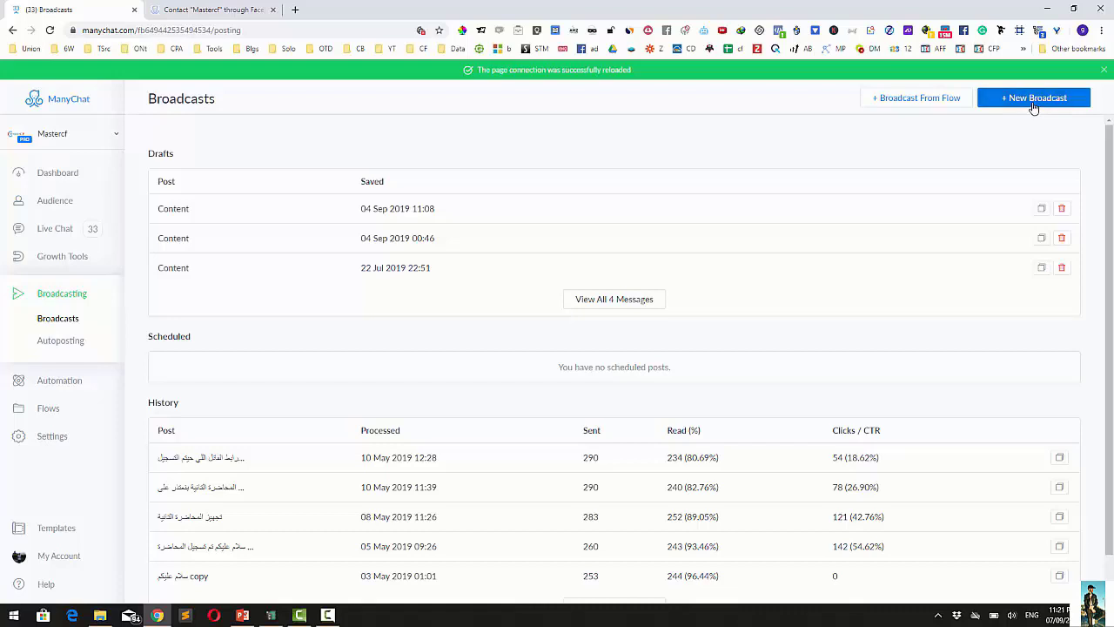
- Create a new broadcast and set its message text to "our new branch is opening soon, guess when?"
left_click(1033, 102)
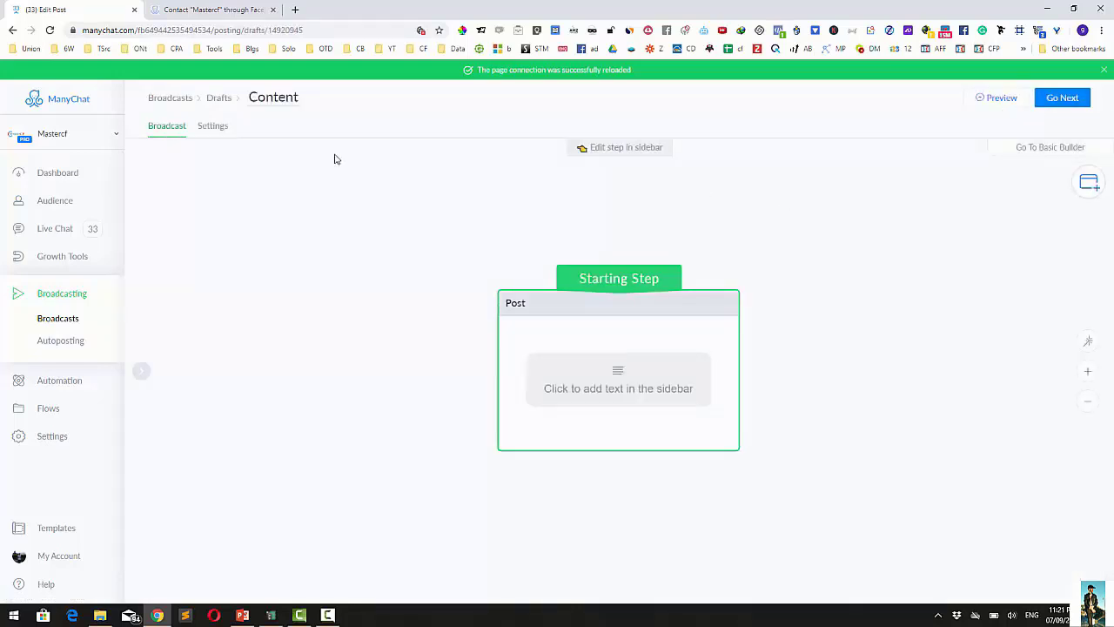
left_click(599, 388)
left_click(242, 209)
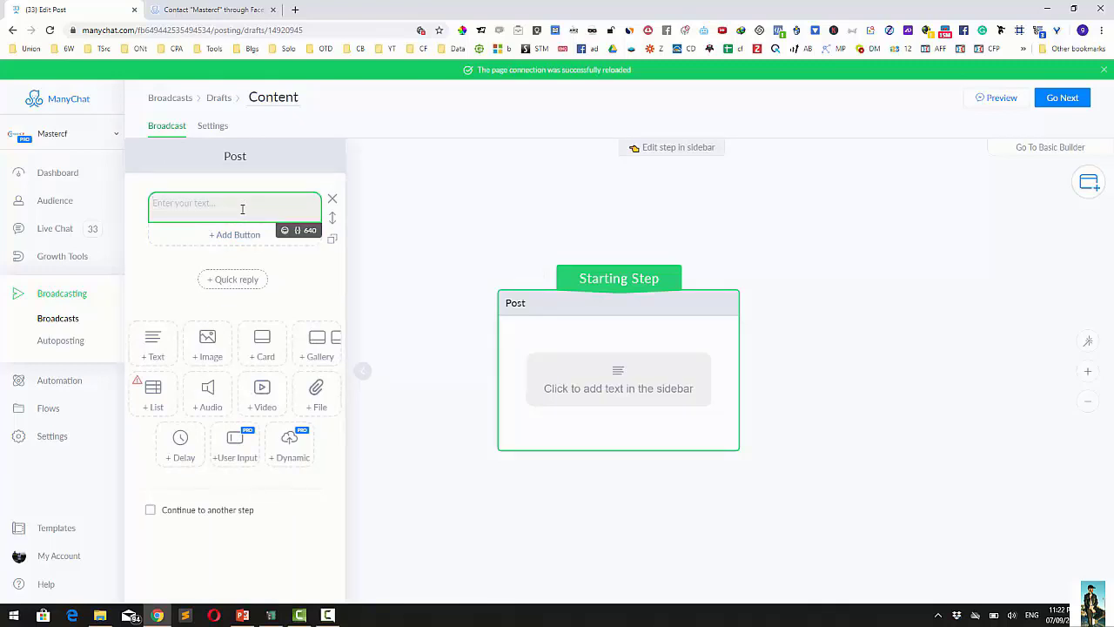
type("our ")
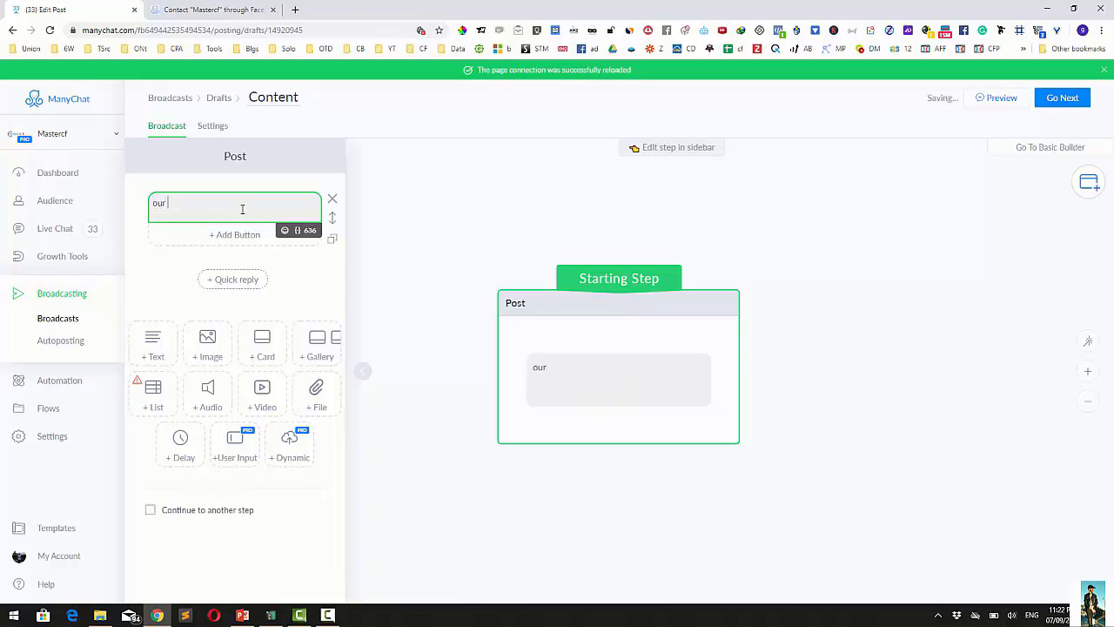
type("new branch is open")
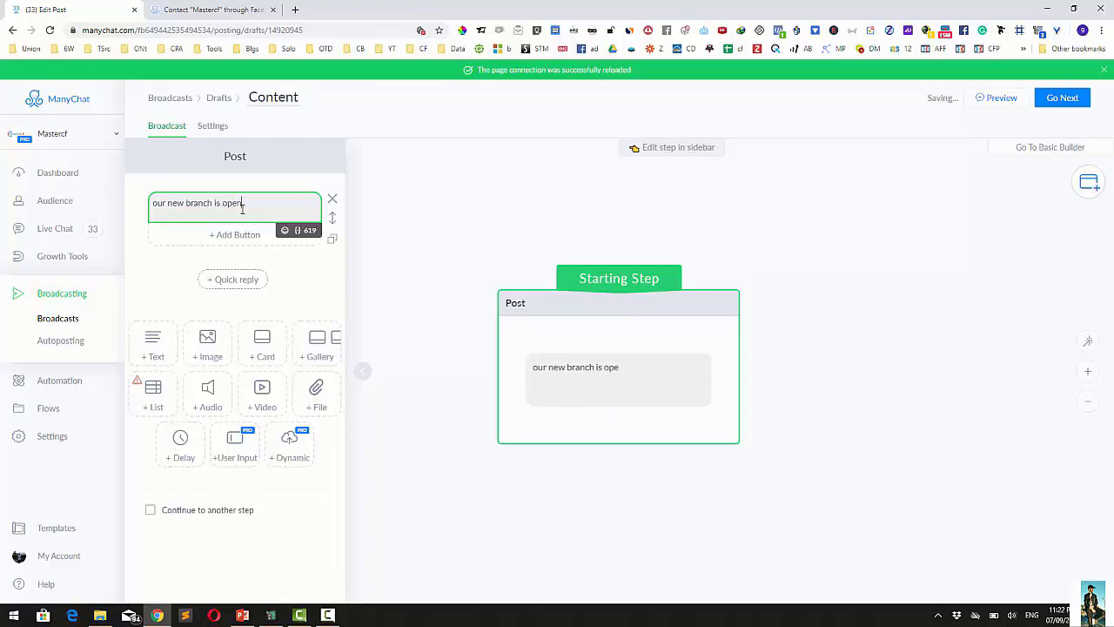
type("ing soon, d")
key("BackSpace")
type("g")
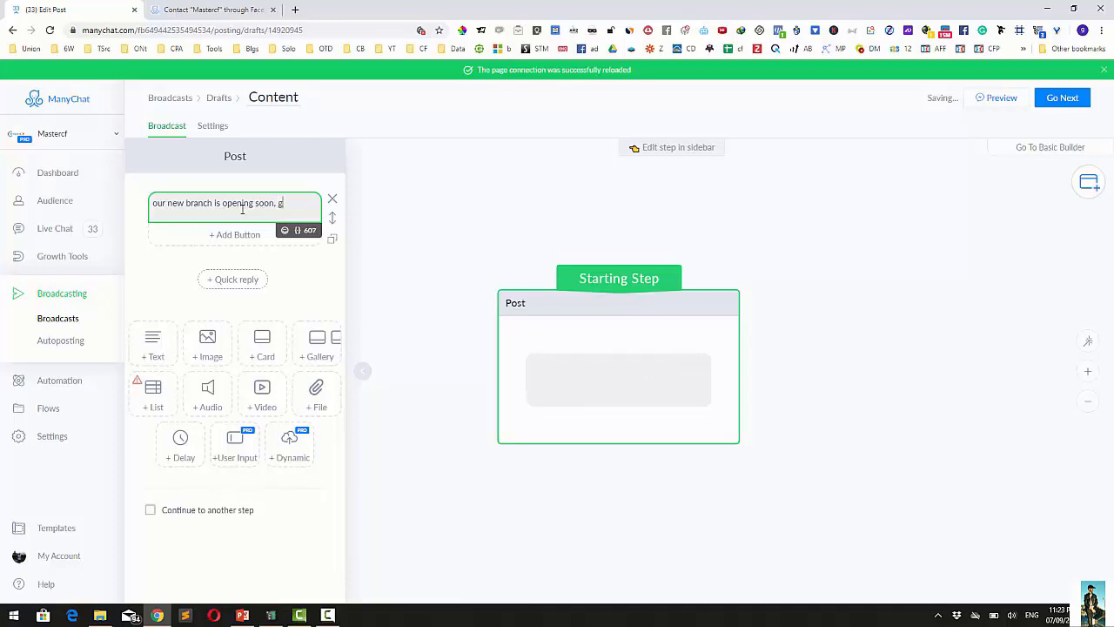
type("uess whe")
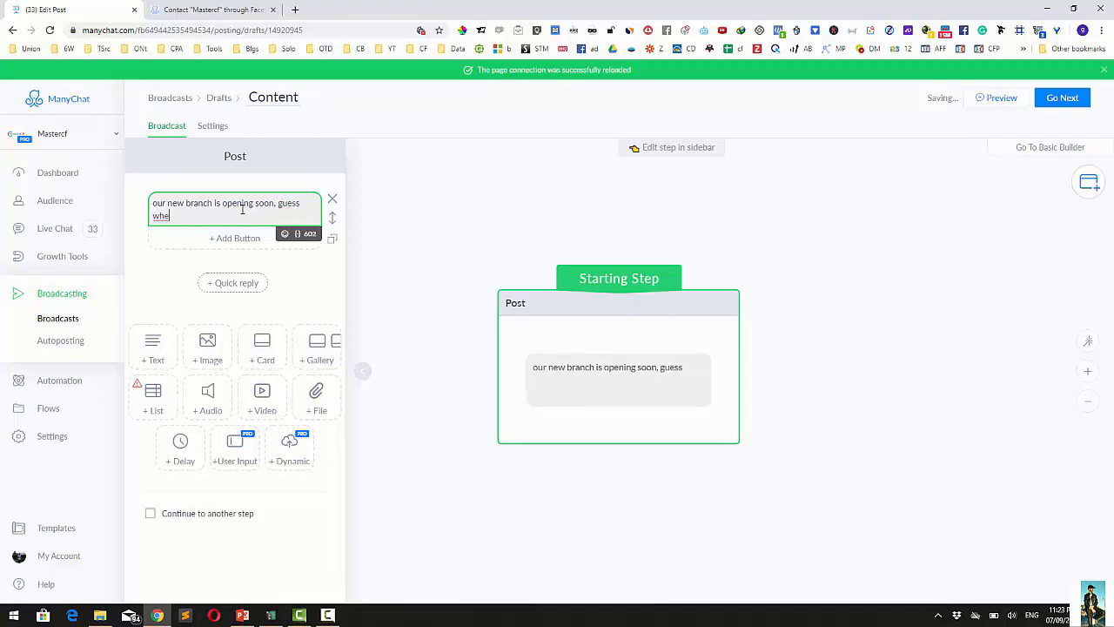
type("n?")
- Add a button to the message and title it "when?" followed by a rocket emoji
left_click(236, 239)
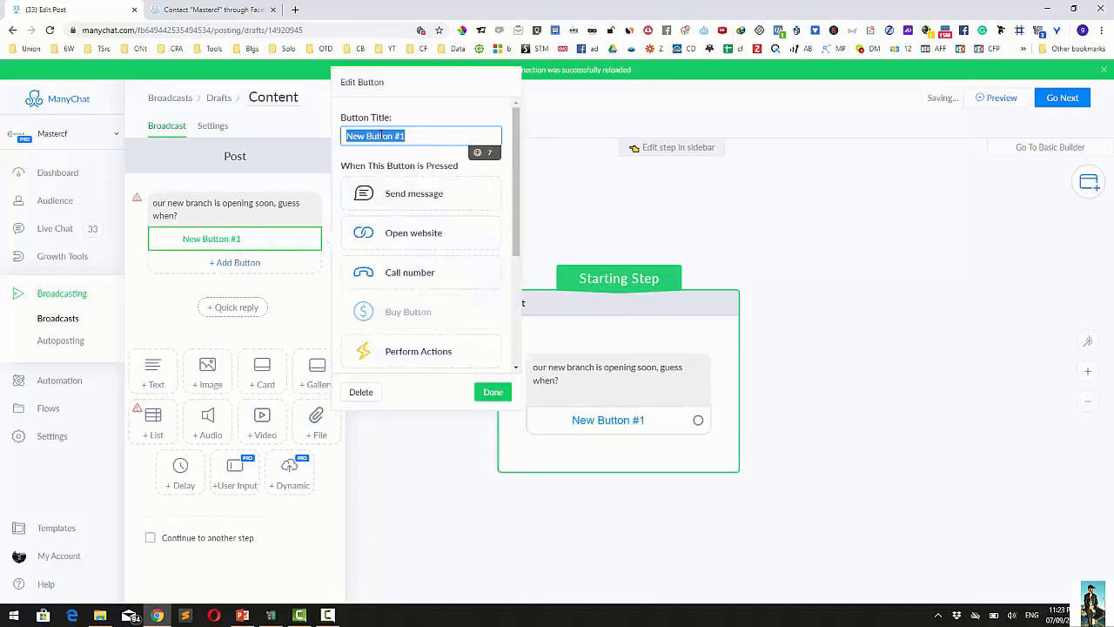
type("when ?")
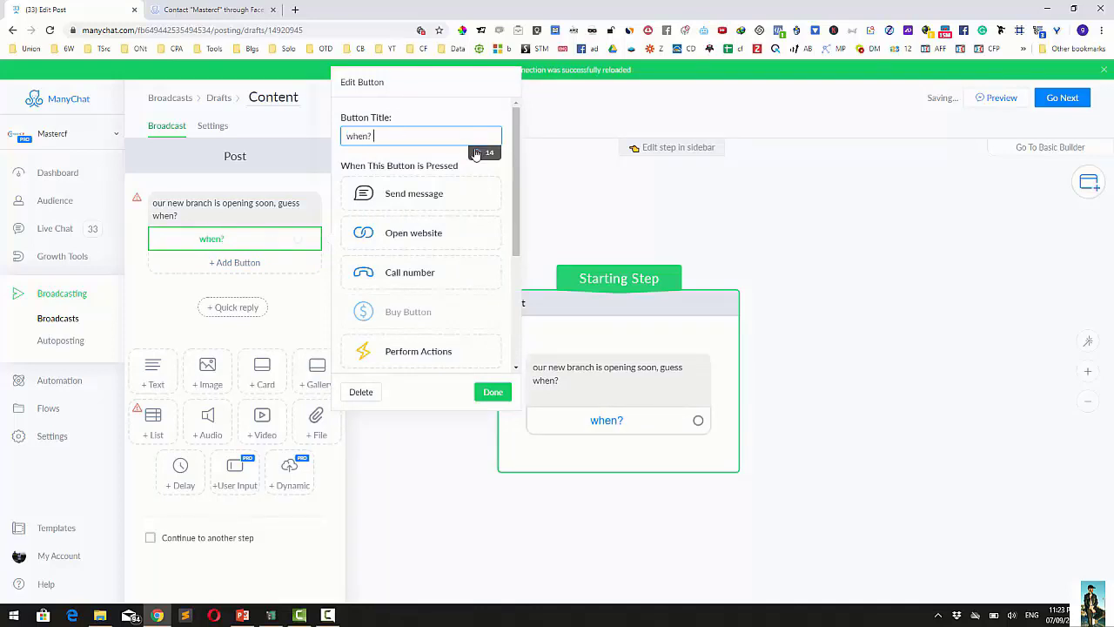
left_click(477, 153)
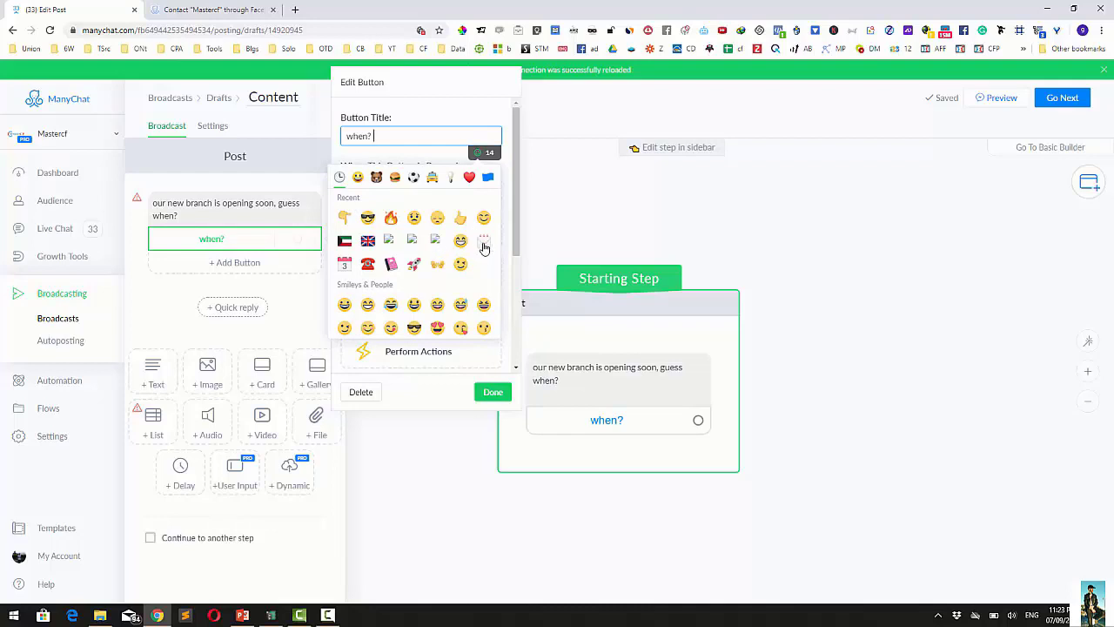
left_click(415, 266)
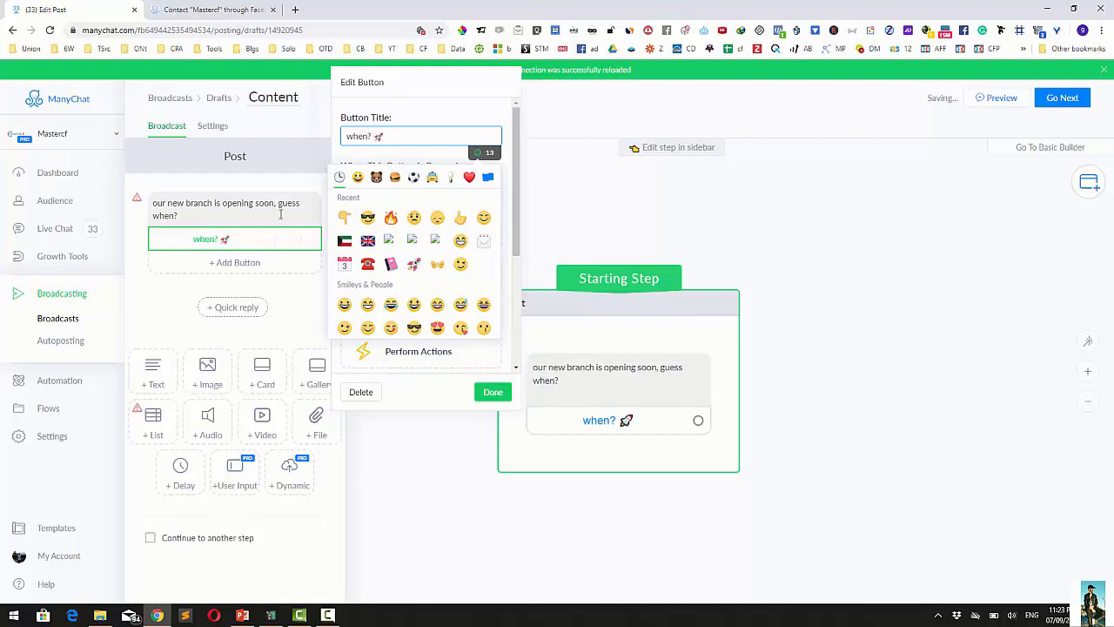
left_click(438, 469)
- Connect the "when?" button to a Start Flow step that uses the flow Growth Tool #23 Opt-In Message
left_click(691, 424)
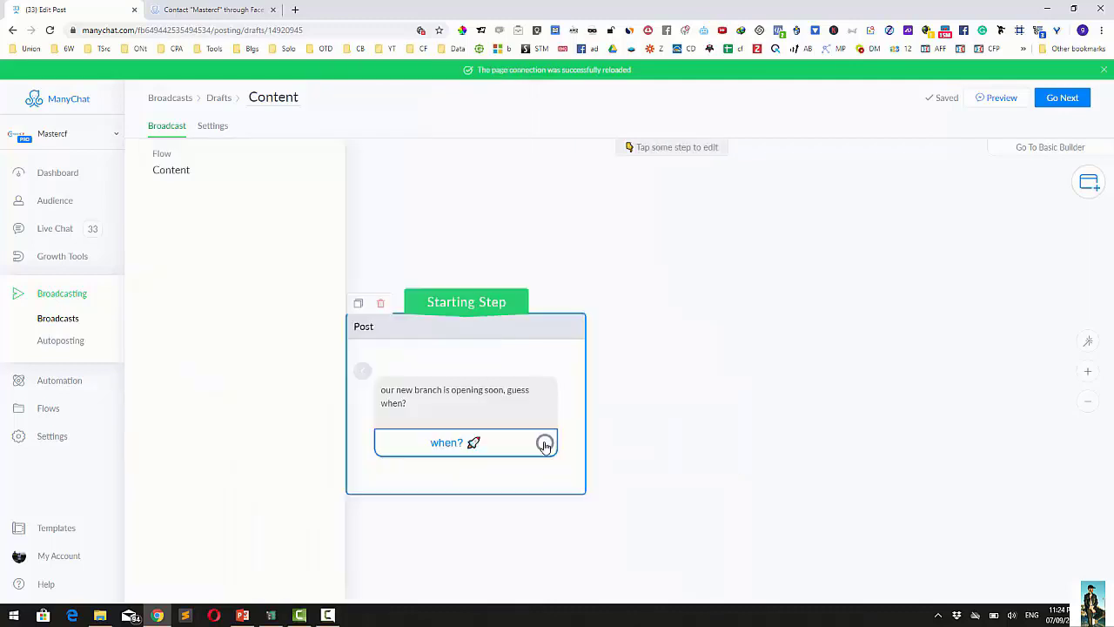
left_click(545, 444)
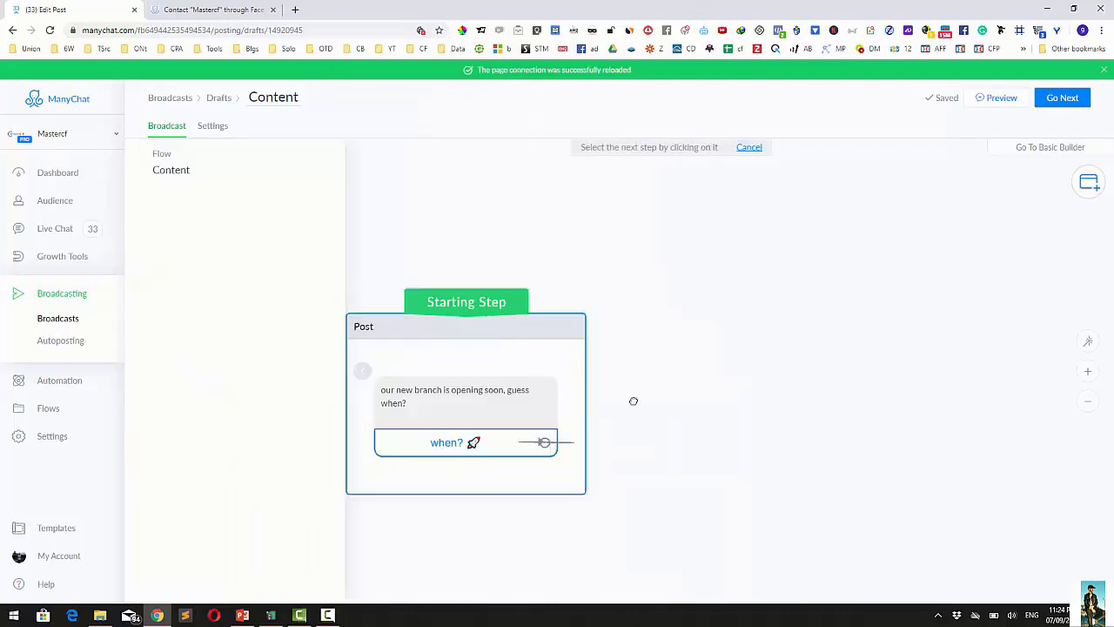
left_click(679, 314)
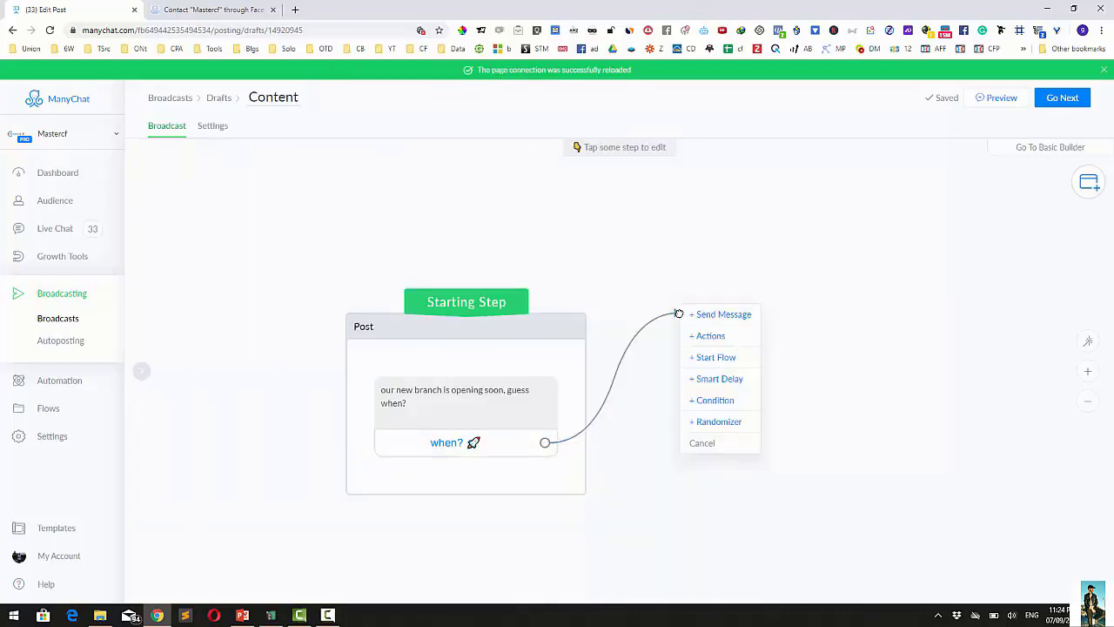
left_click(724, 357)
left_click(781, 359)
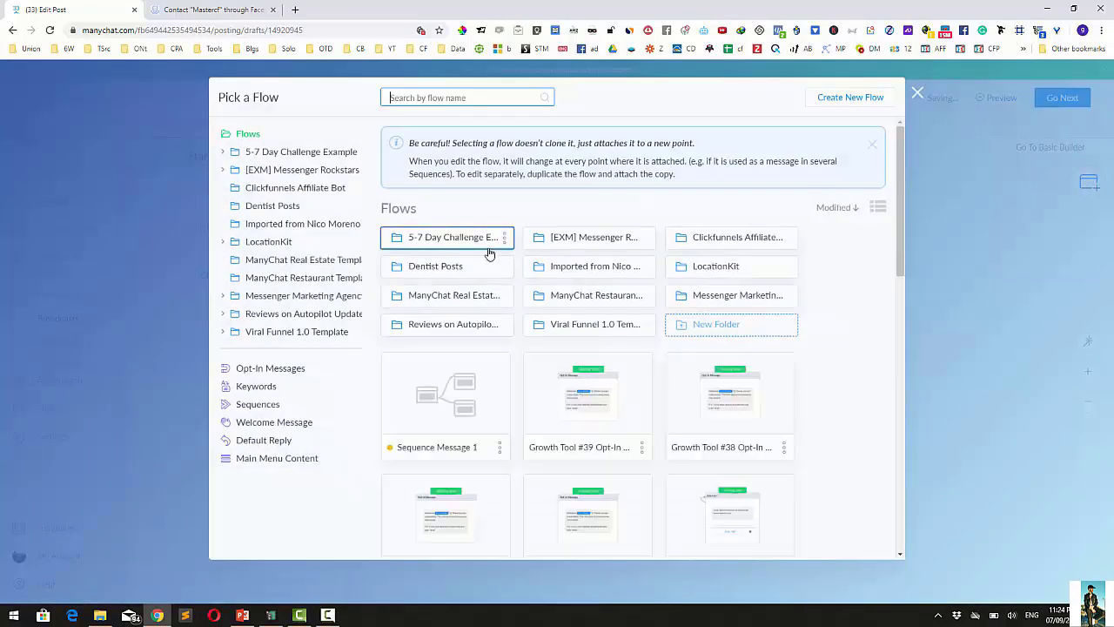
scroll(827, 408, "down", 5)
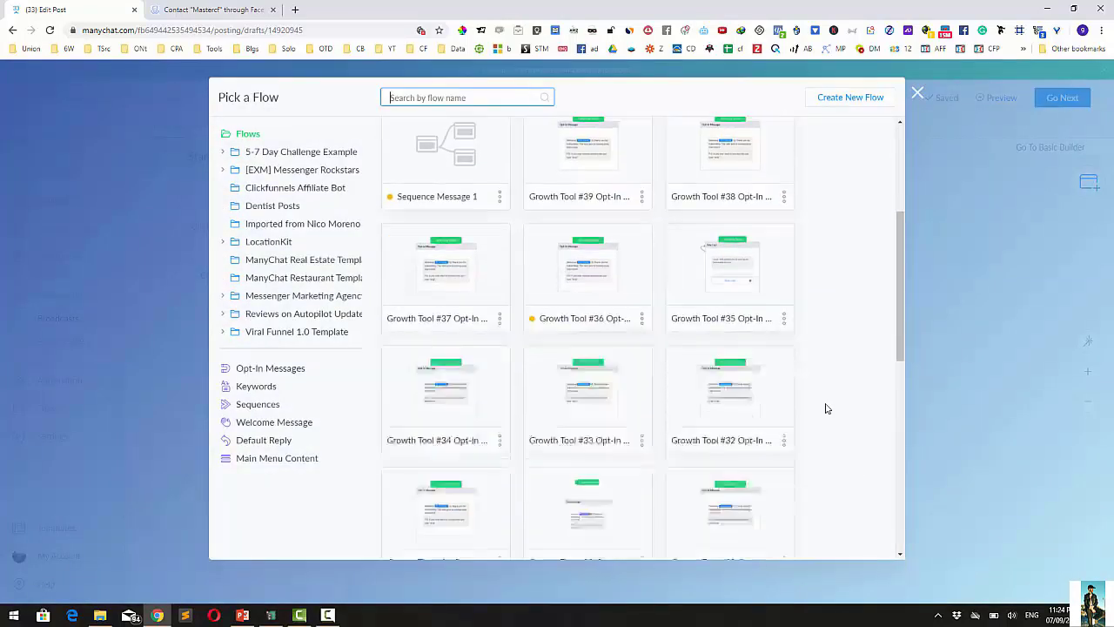
scroll(827, 408, "down", 5)
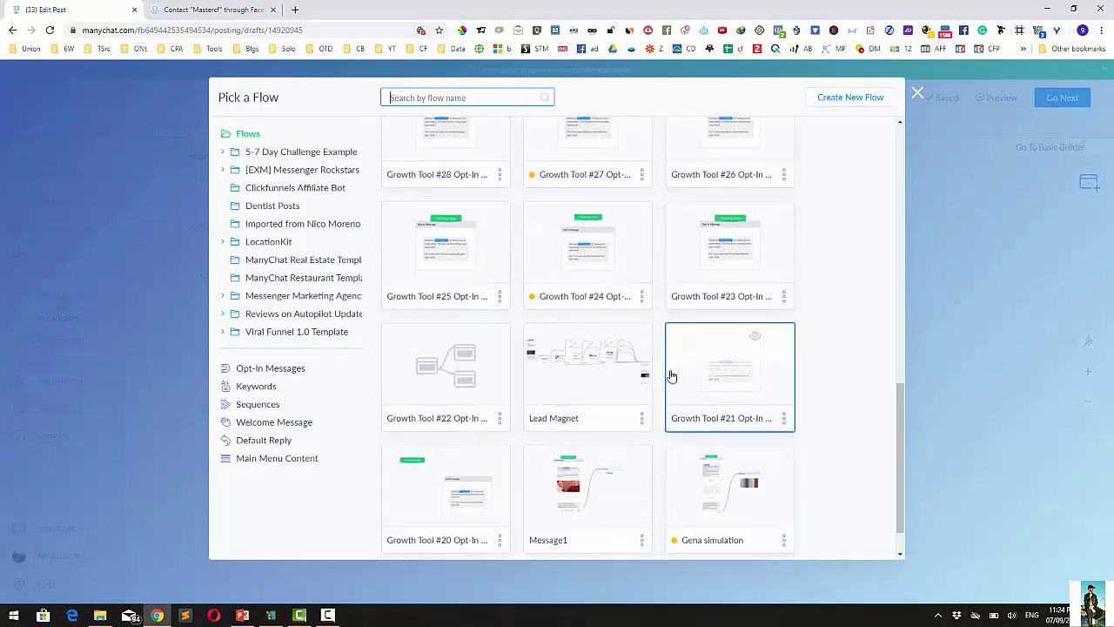
left_click(615, 358)
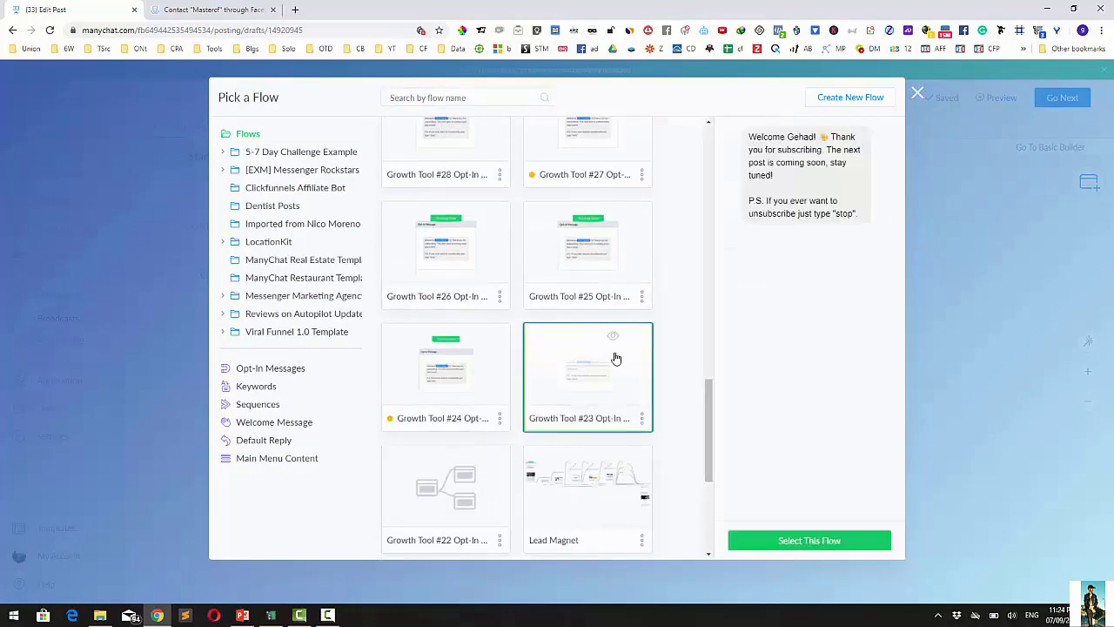
left_click(807, 540)
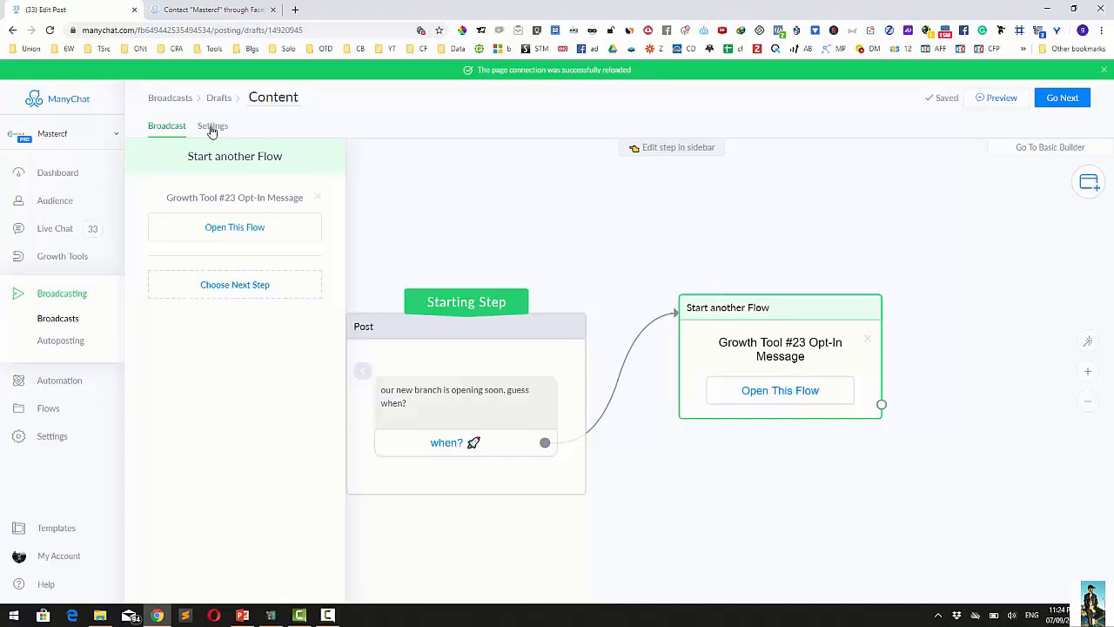
- In the broadcast's settings, set the content type to Non-Promotional Content with the tag Business Productivity
left_click_drag(470, 204, 661, 212)
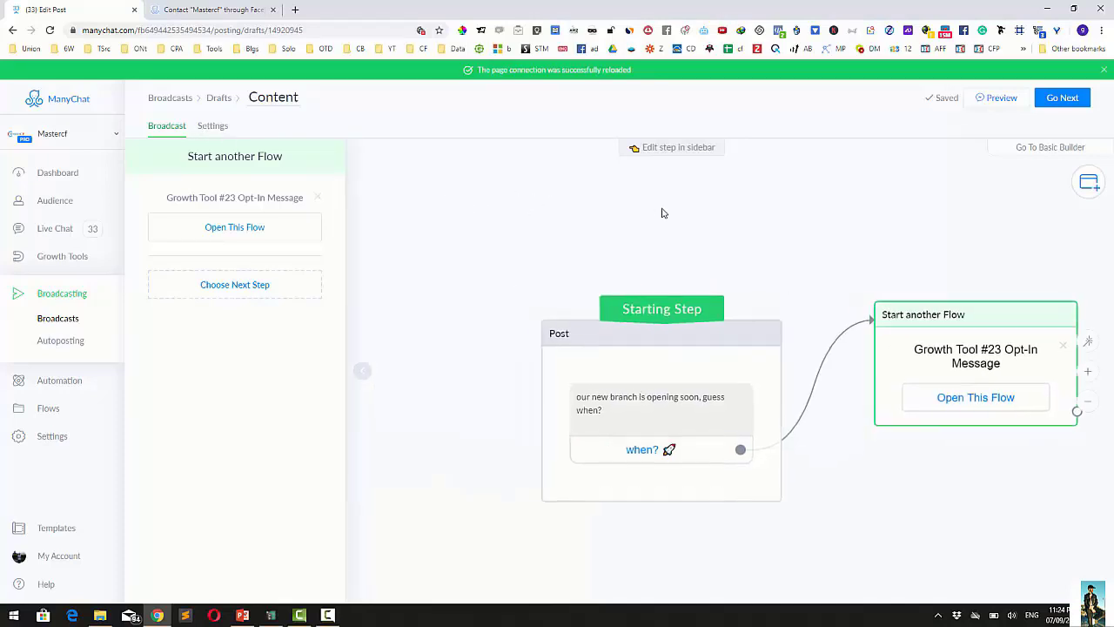
left_click(214, 127)
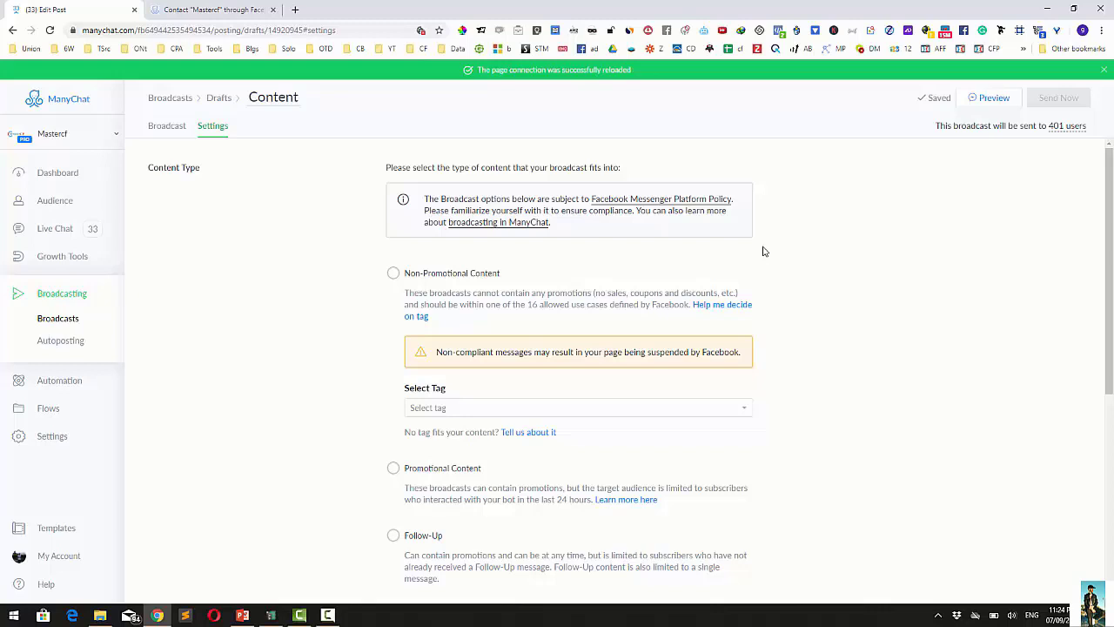
scroll(763, 252, "down", 1)
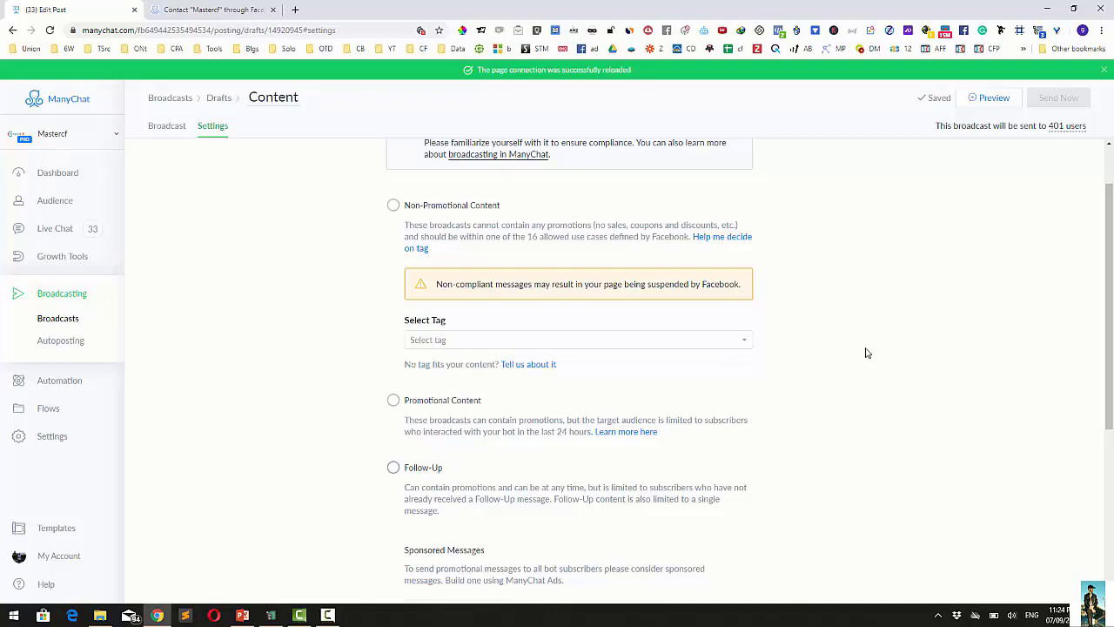
scroll(866, 353, "up", 1)
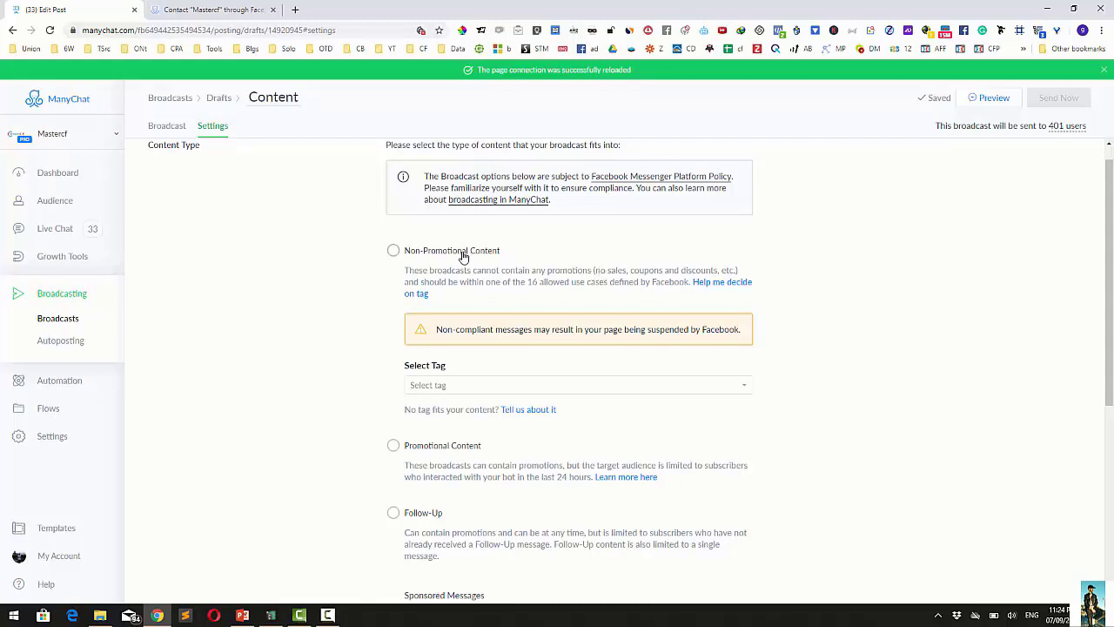
left_click(394, 250)
left_click(534, 385)
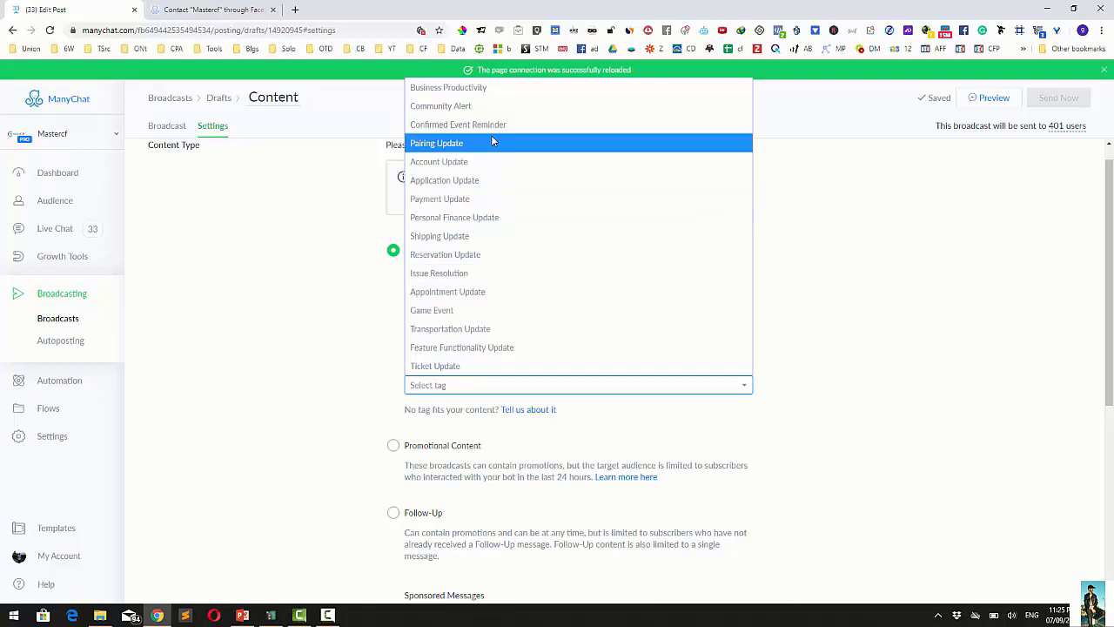
left_click(474, 88)
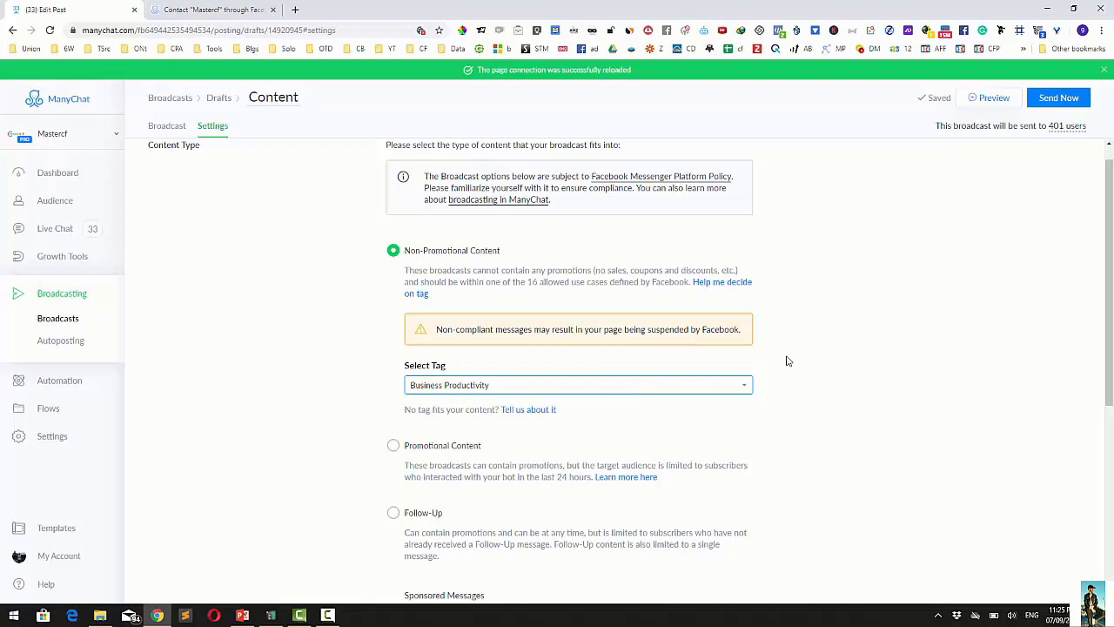
- Switch the broadcast's content type to Promotional Content and check how many users it targets
scroll(788, 361, "down", 2)
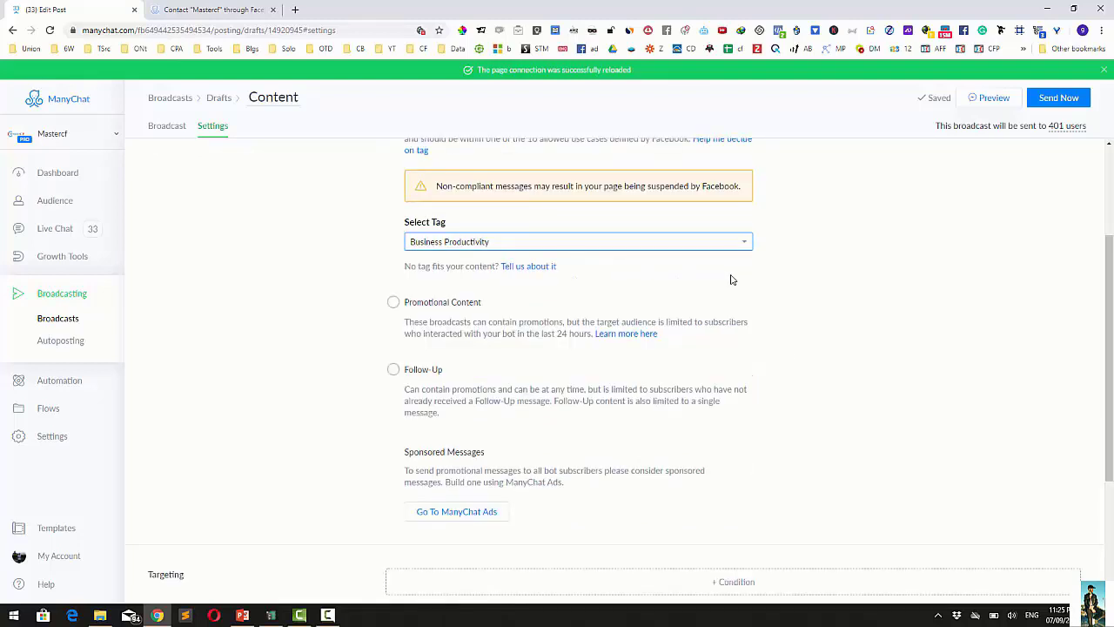
left_click(424, 305)
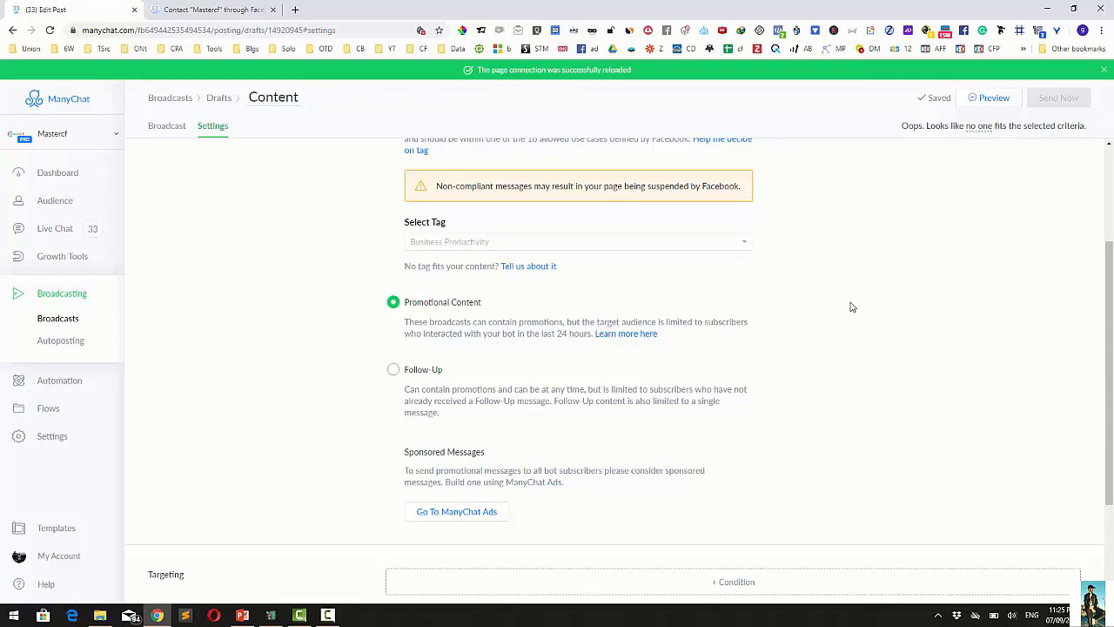
scroll(852, 308, "up", 1)
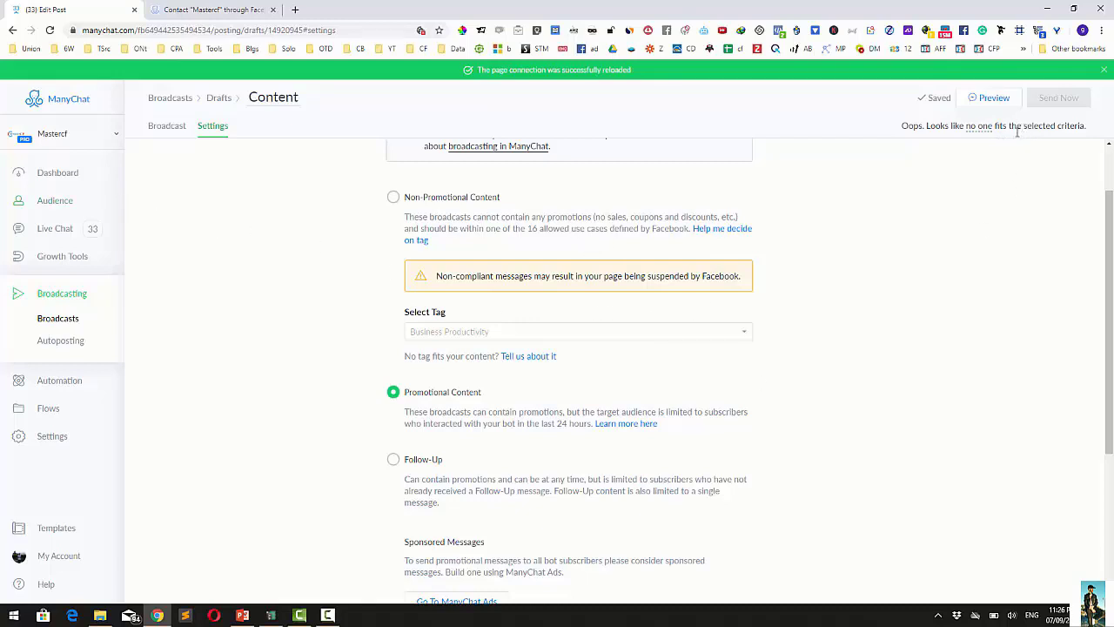
scroll(769, 418, "down", 1)
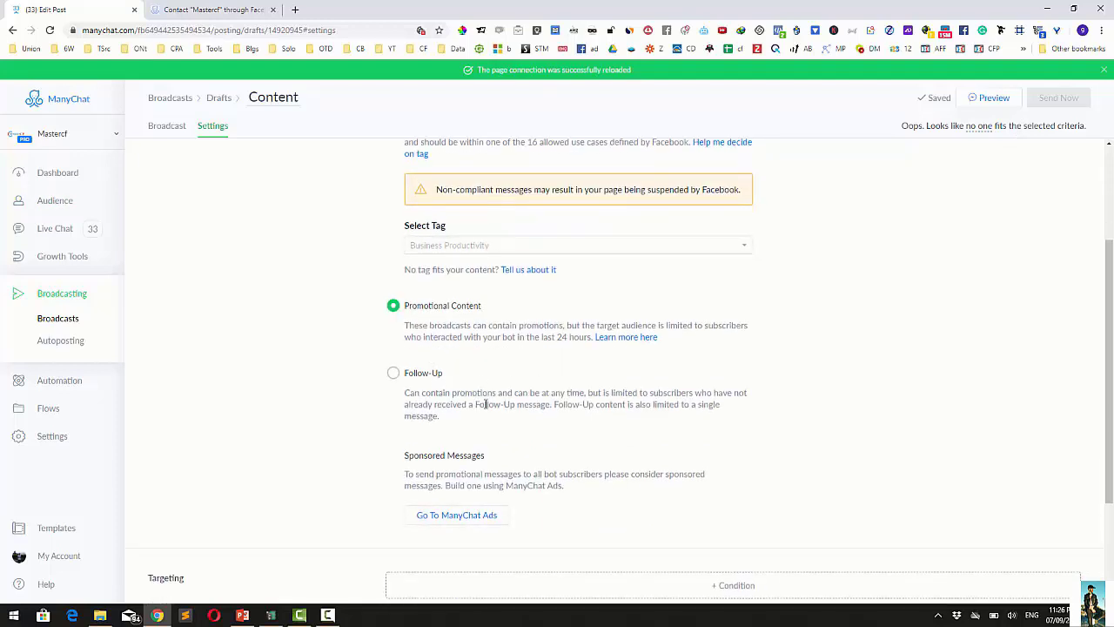
- Switch the broadcast's content type to Follow-Up and look over the remaining broadcast settings
left_click(425, 374)
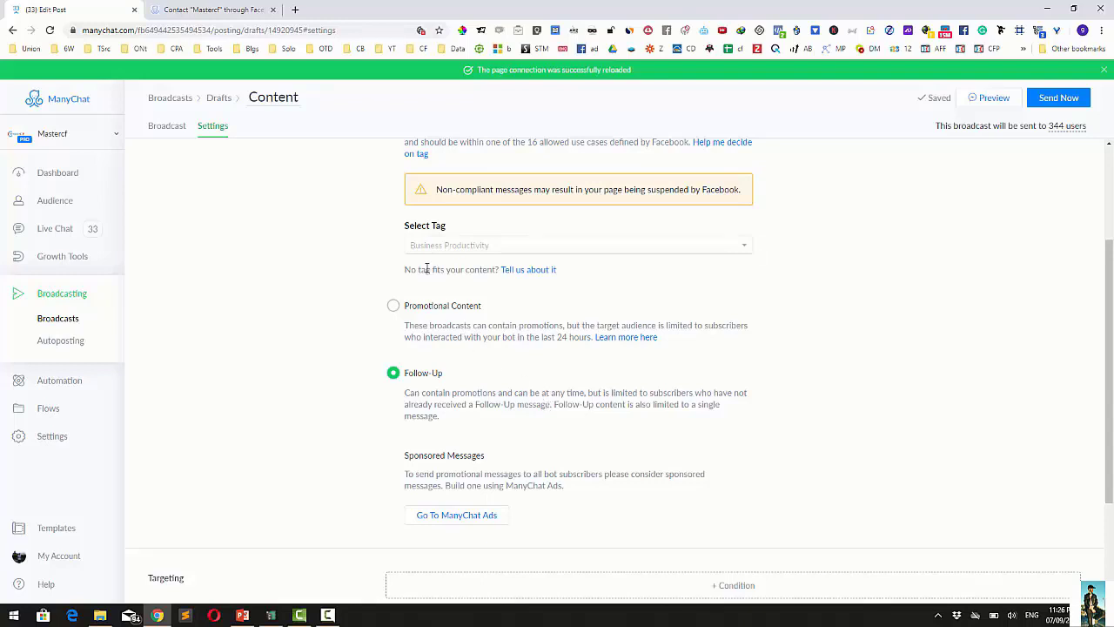
scroll(435, 352, "up", 1)
scroll(435, 352, "up", 1)
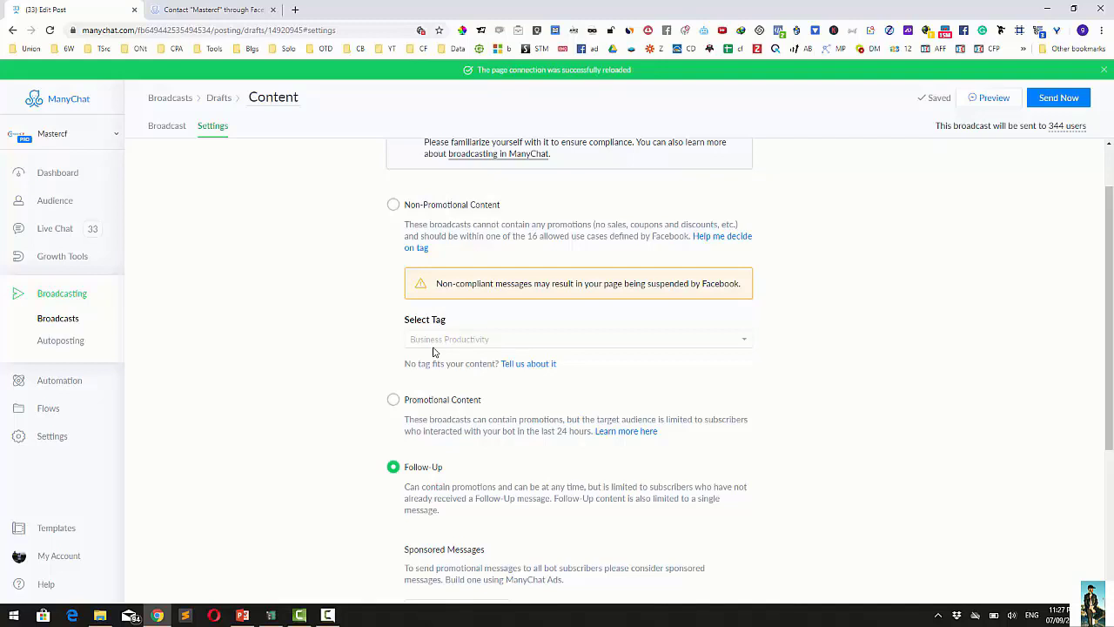
scroll(840, 408, "down", 2)
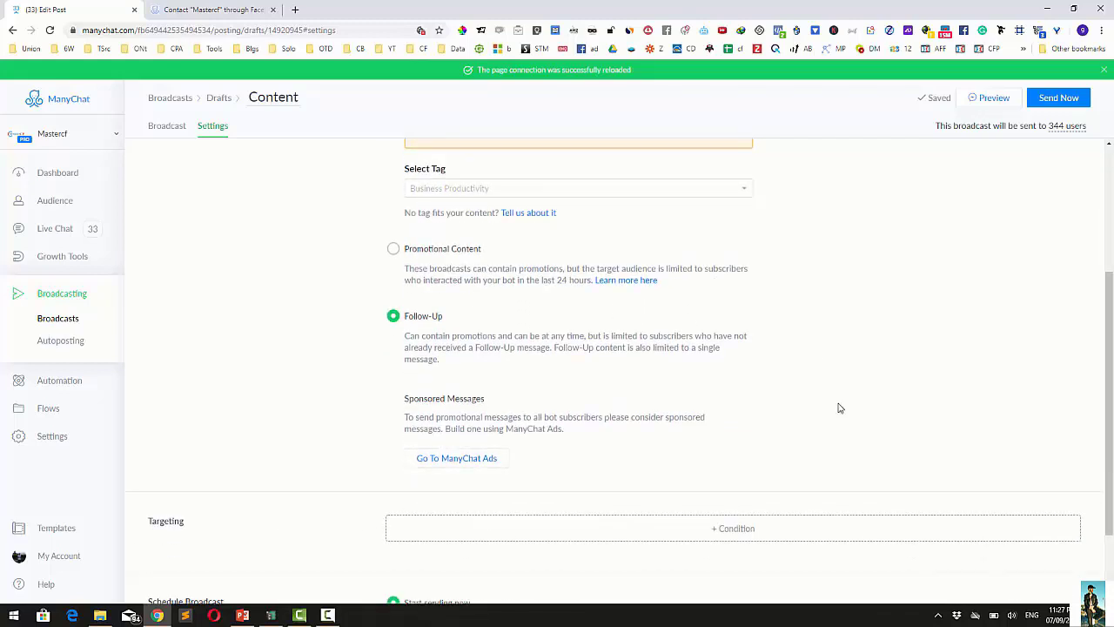
scroll(840, 408, "down", 1)
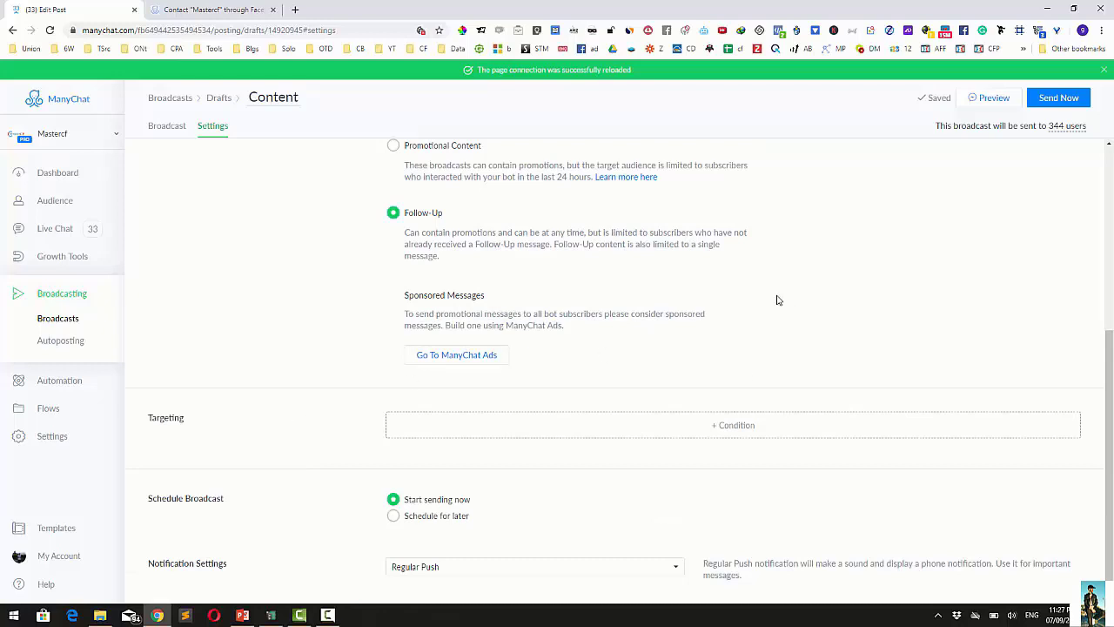
- Set the broadcast's content type back to Non-Promotional Content
scroll(723, 298, "up", 2)
scroll(723, 299, "down", 2)
scroll(646, 223, "up", 3)
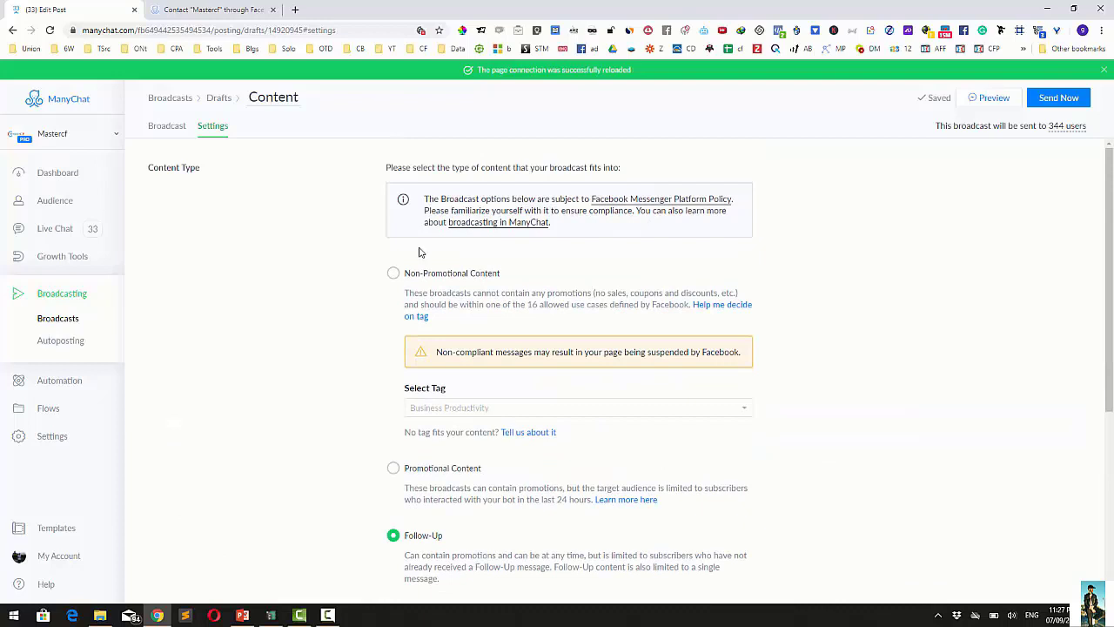
left_click(399, 274)
- Add a targeting condition so the broadcast goes only to users whose Tag is CPA
scroll(804, 309, "down", 4)
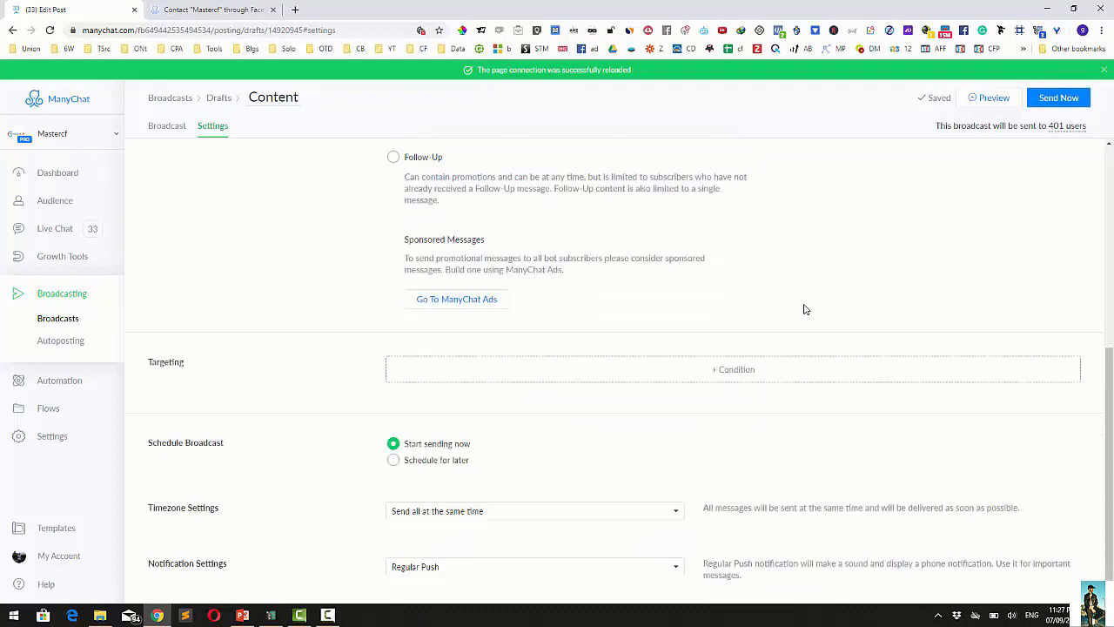
left_click(736, 372)
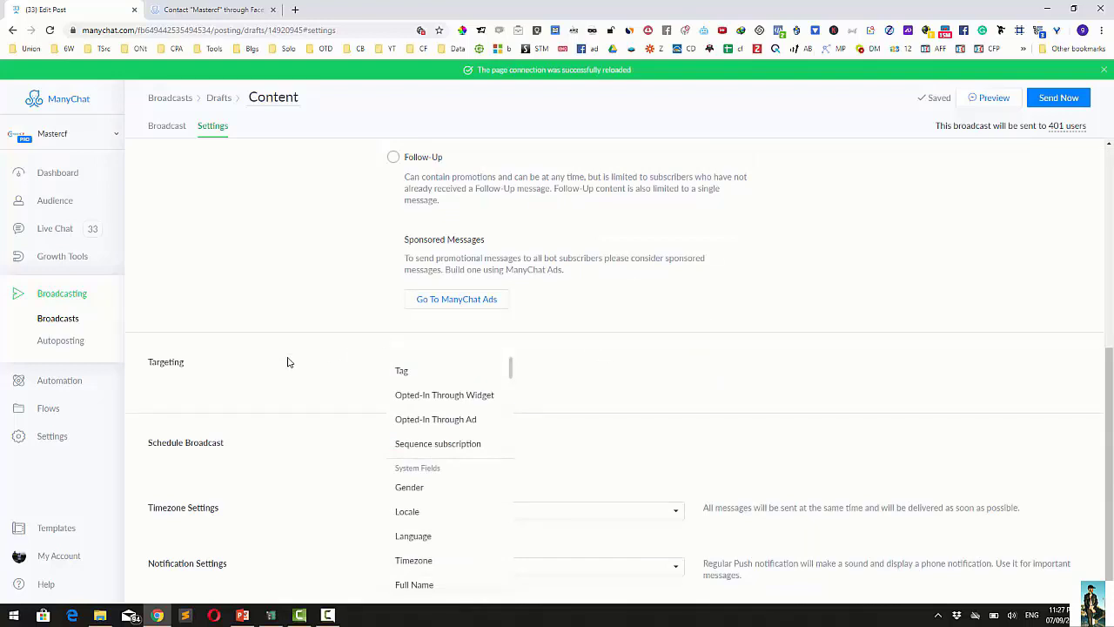
left_click(403, 372)
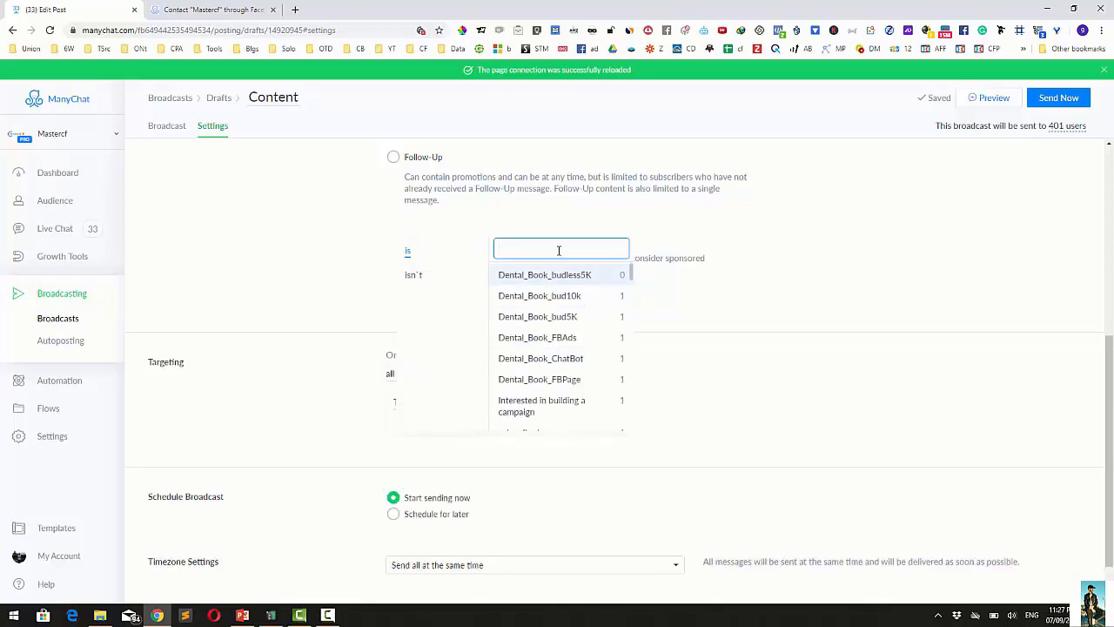
scroll(582, 366, "down", 10)
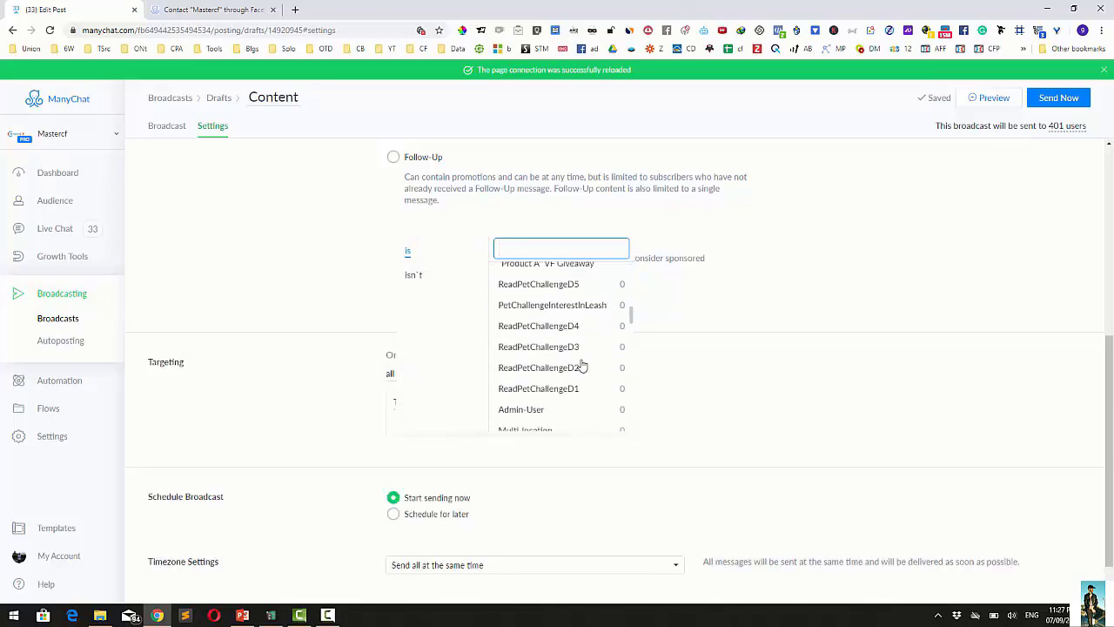
scroll(581, 365, "down", 10)
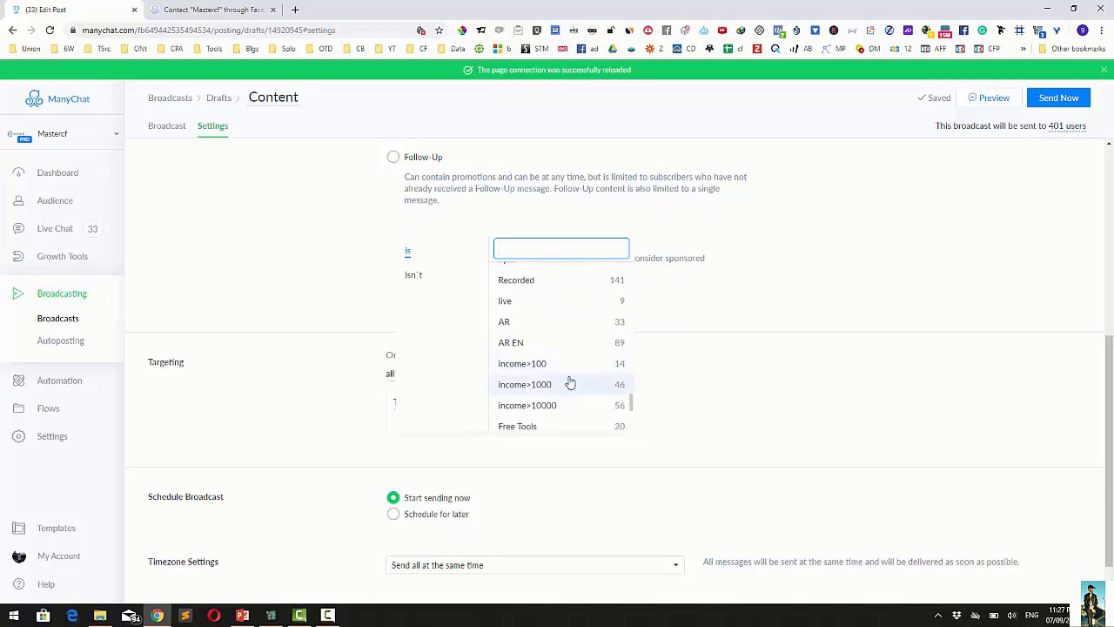
scroll(557, 374, "down", 1)
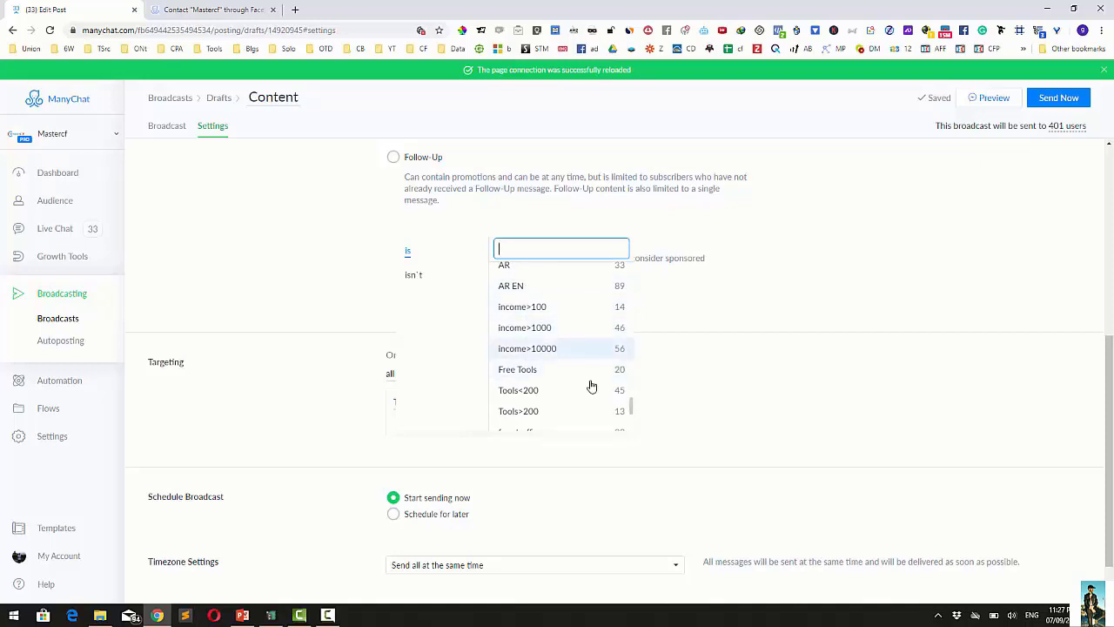
scroll(589, 386, "down", 2)
scroll(589, 386, "down", 2)
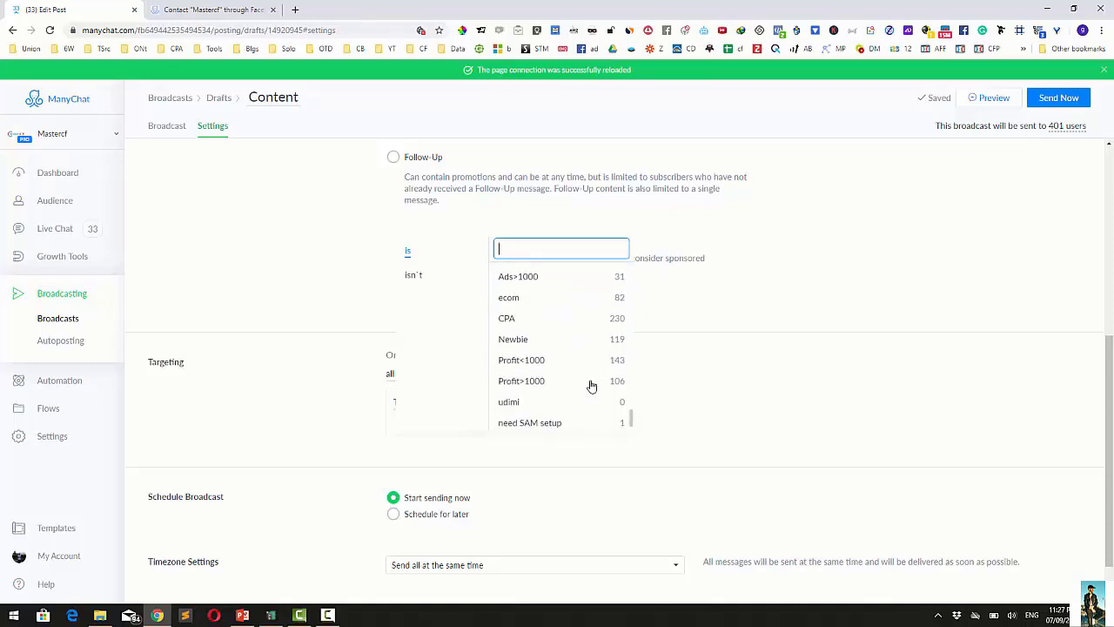
scroll(548, 385, "down", 1)
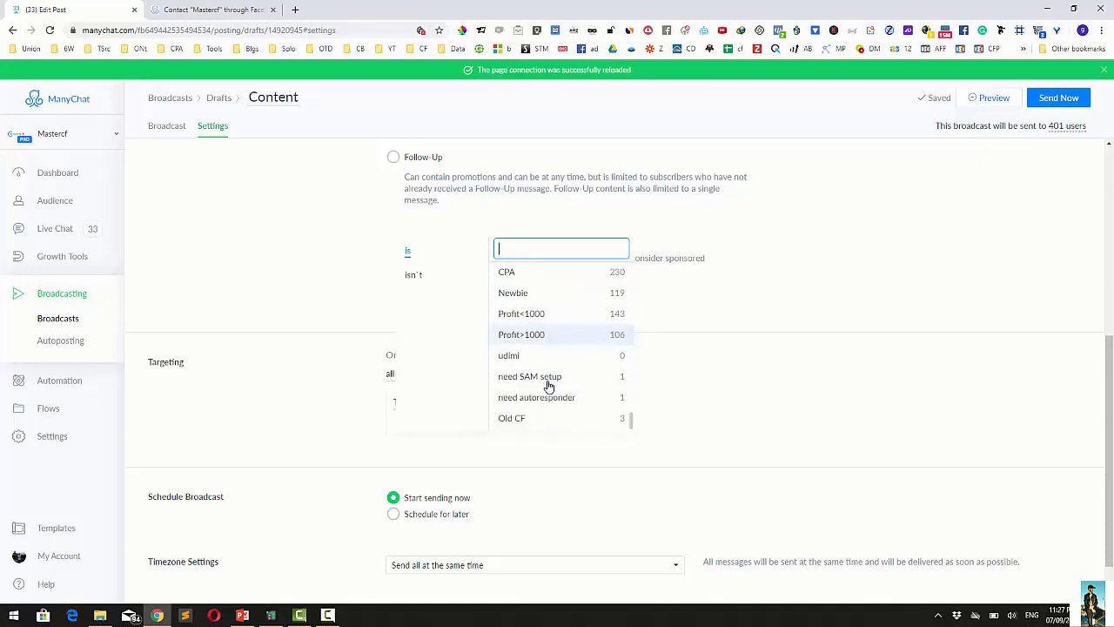
scroll(549, 386, "up", 1)
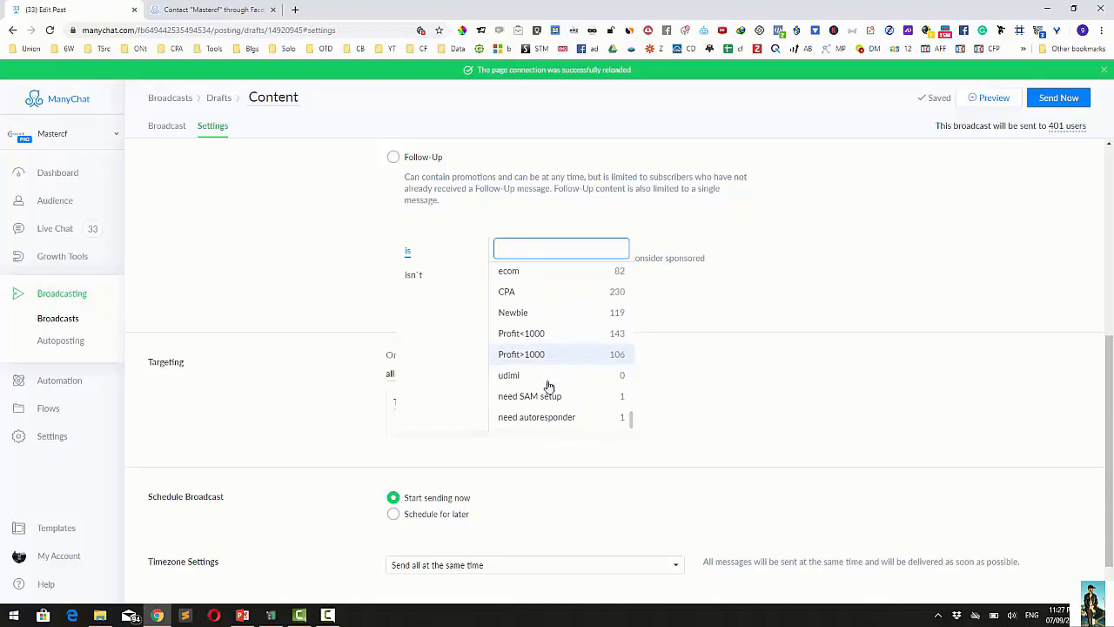
left_click(510, 302)
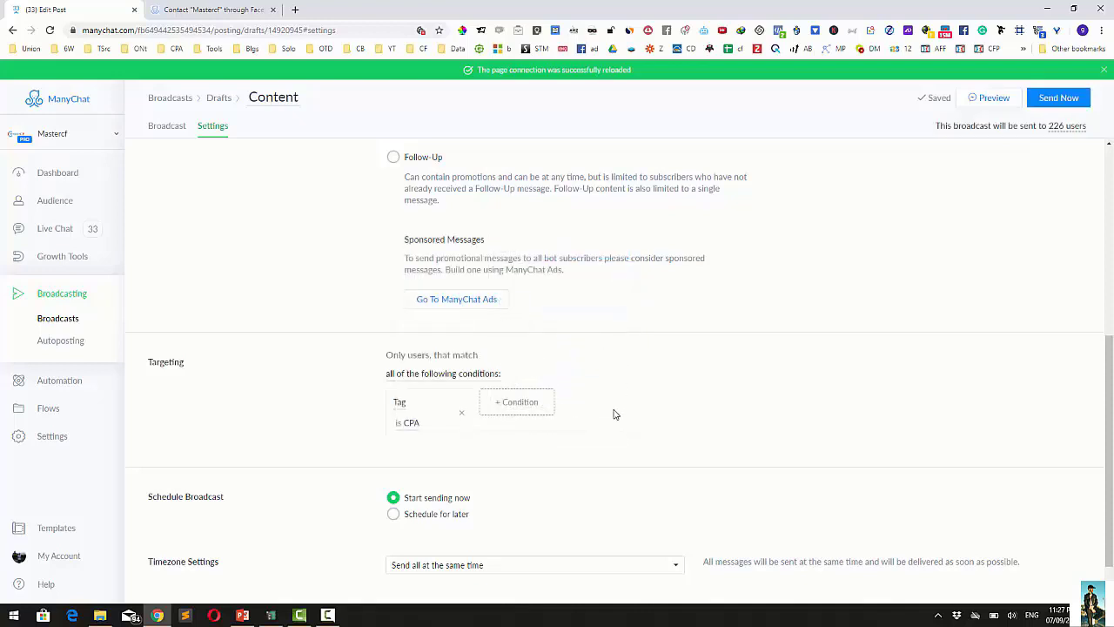
- Look through the other available targeting conditions, including the system fields and custom user fields, without adding one
left_click(526, 403)
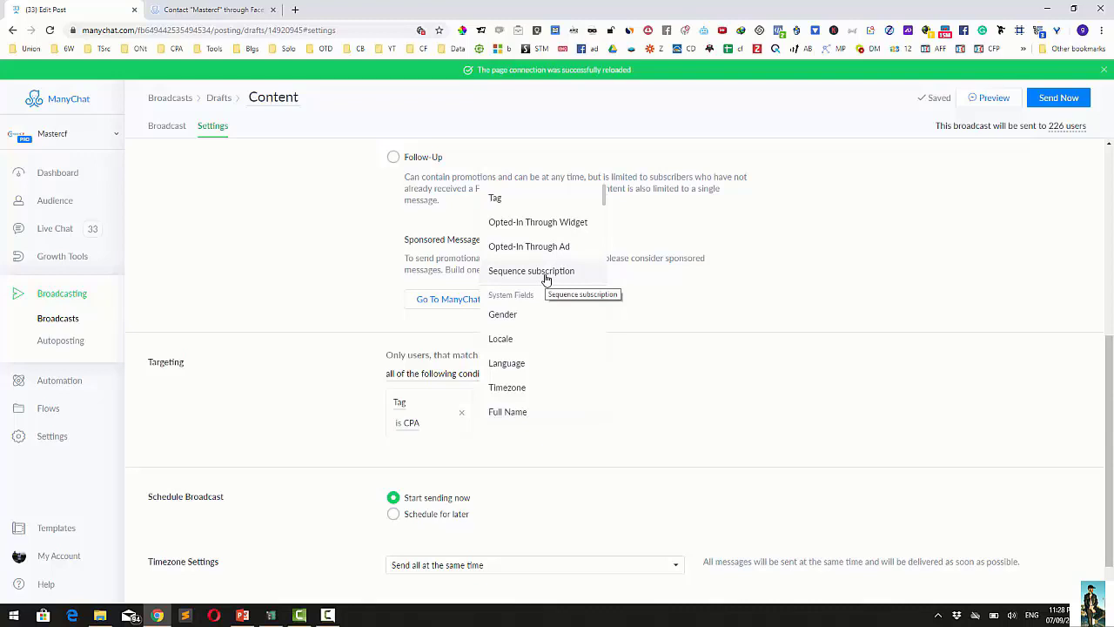
scroll(546, 278, "down", 1)
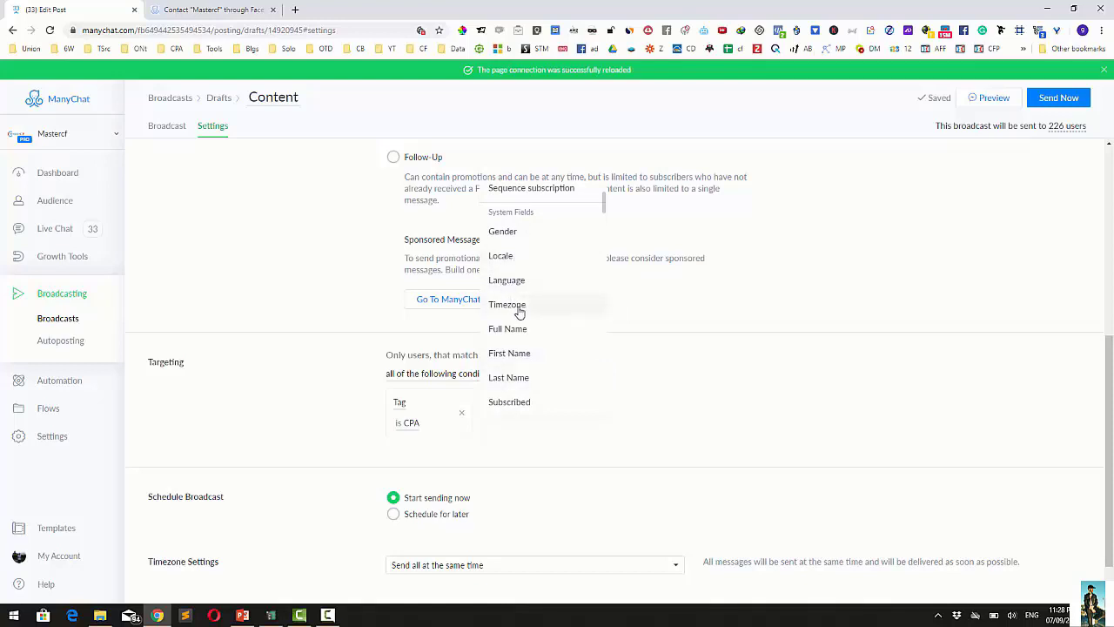
scroll(559, 377, "down", 3)
scroll(560, 377, "down", 2)
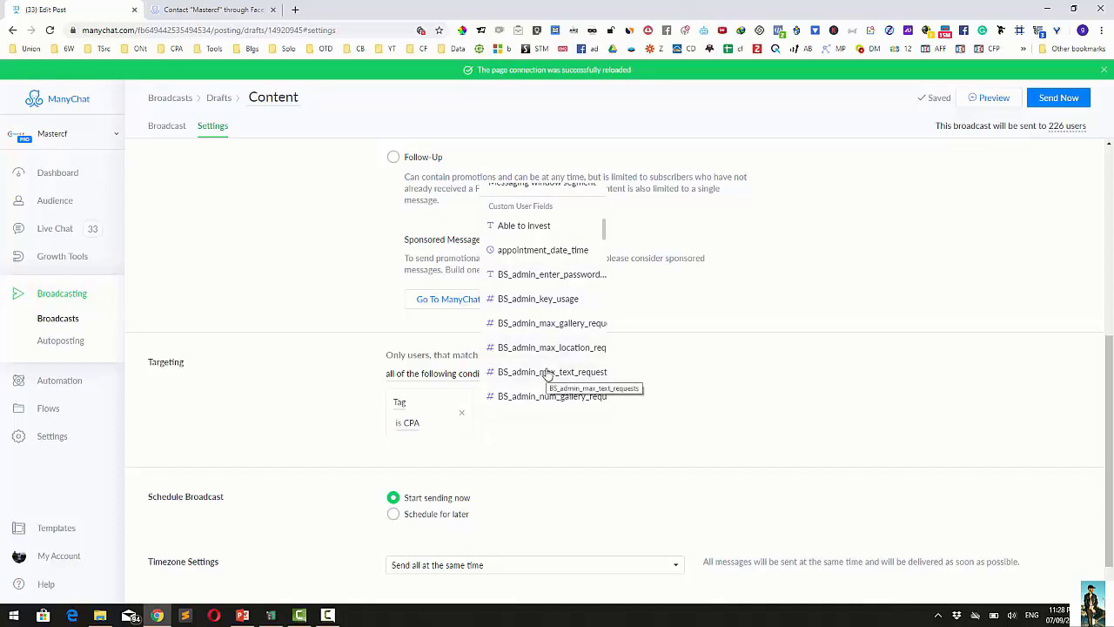
left_click(537, 455)
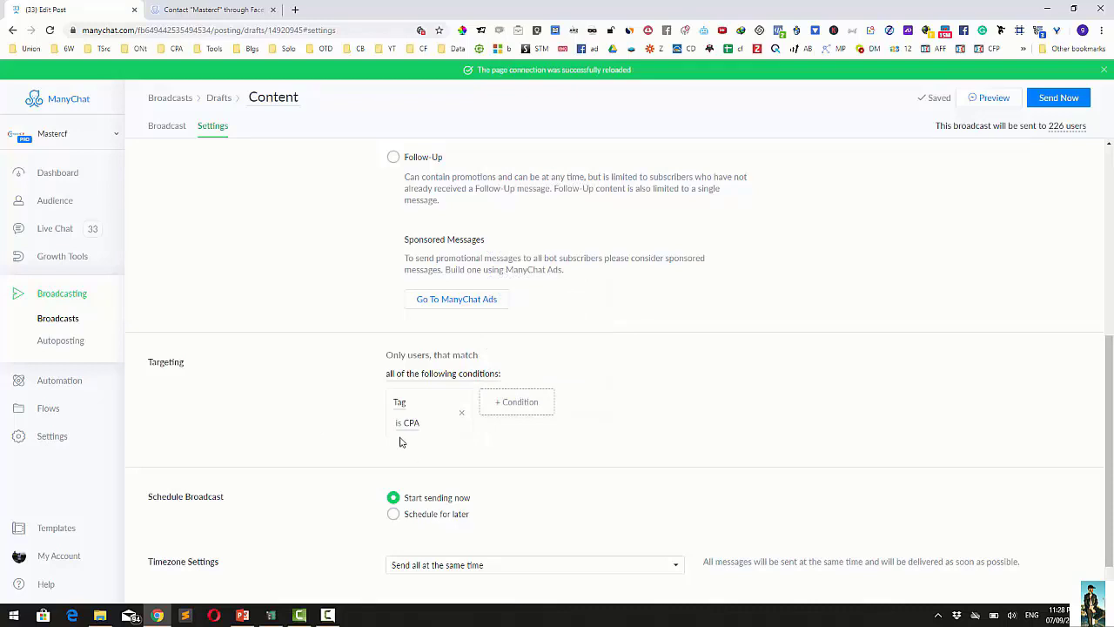
- Switch the broadcast's schedule to Schedule for later and back to Start sending now
scroll(497, 450, "down", 1)
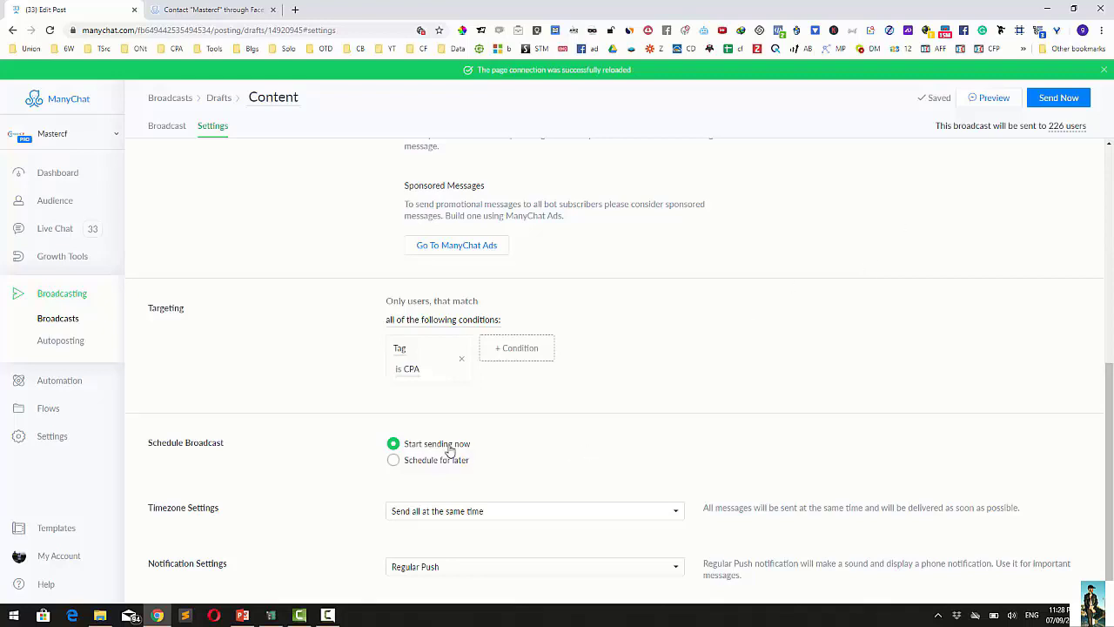
left_click(404, 458)
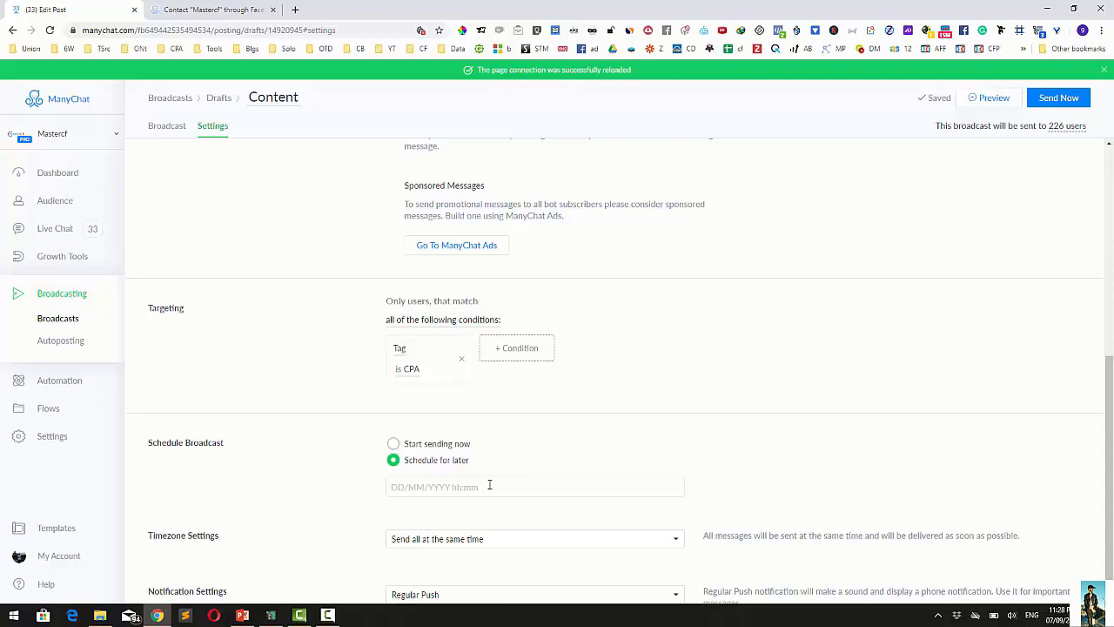
scroll(646, 438, "down", 1)
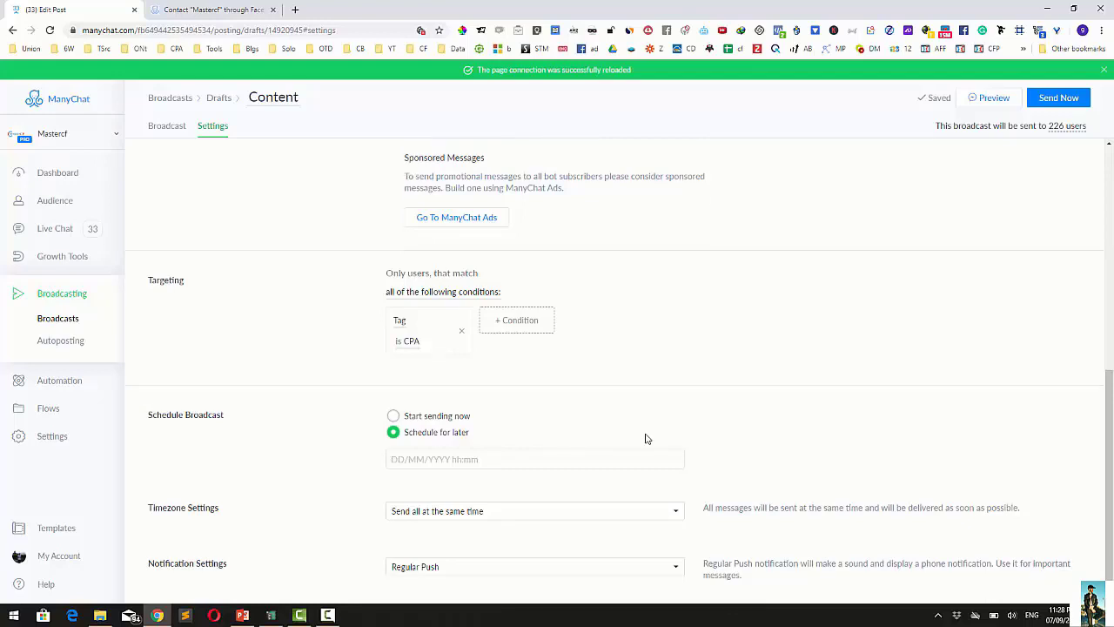
left_click(393, 416)
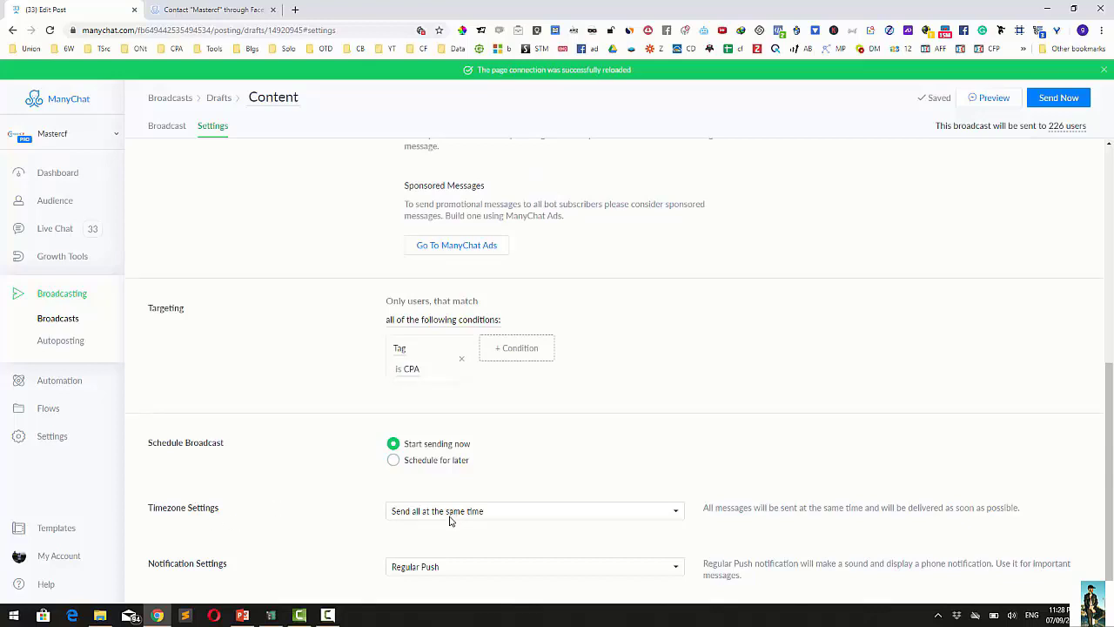
- Set the broadcast's timezone setting to Limit sending time and look over the available notification options
left_click(450, 514)
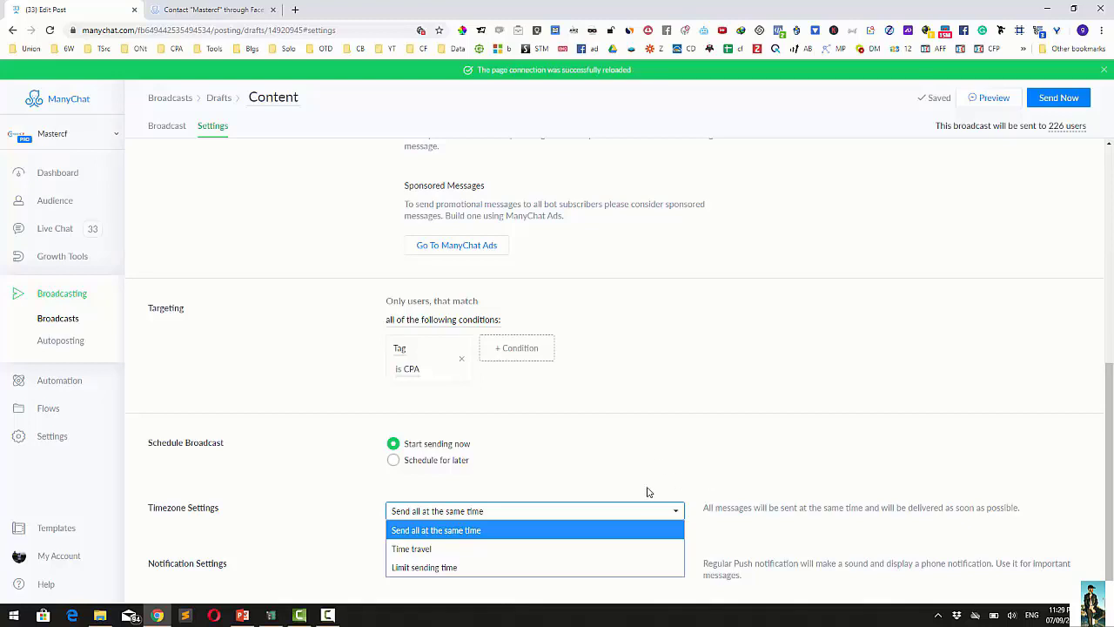
left_click(469, 568)
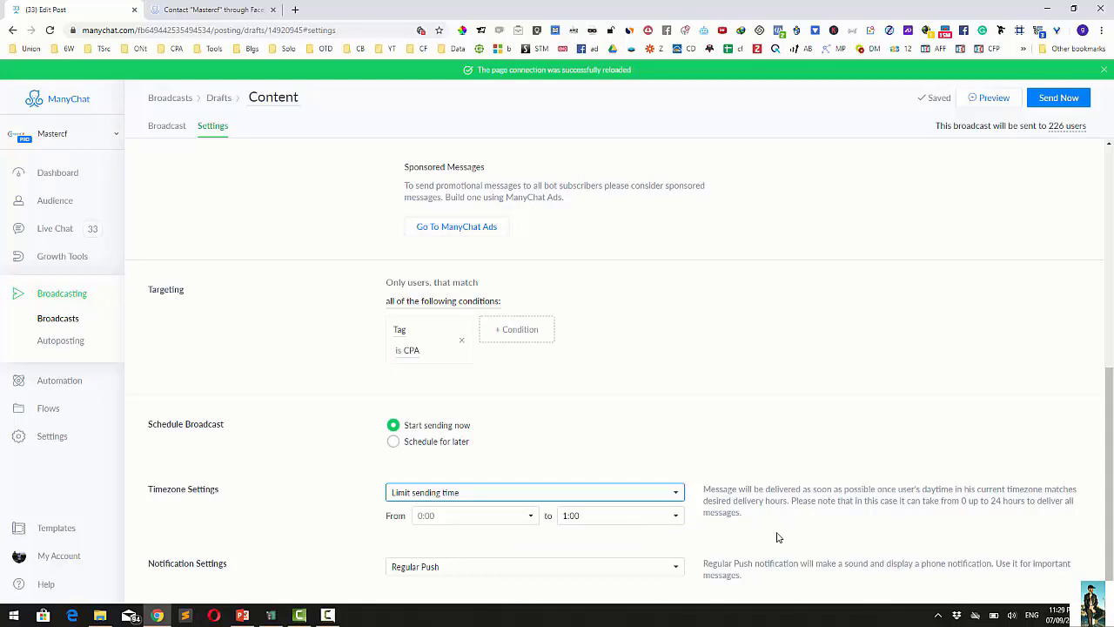
left_click(410, 570)
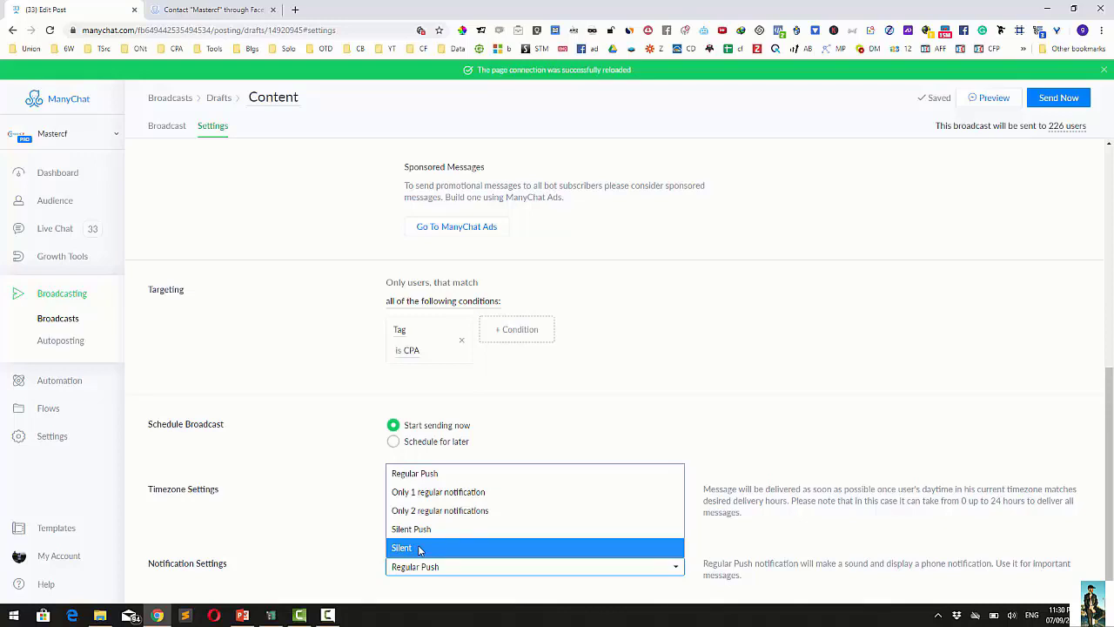
left_click(716, 552)
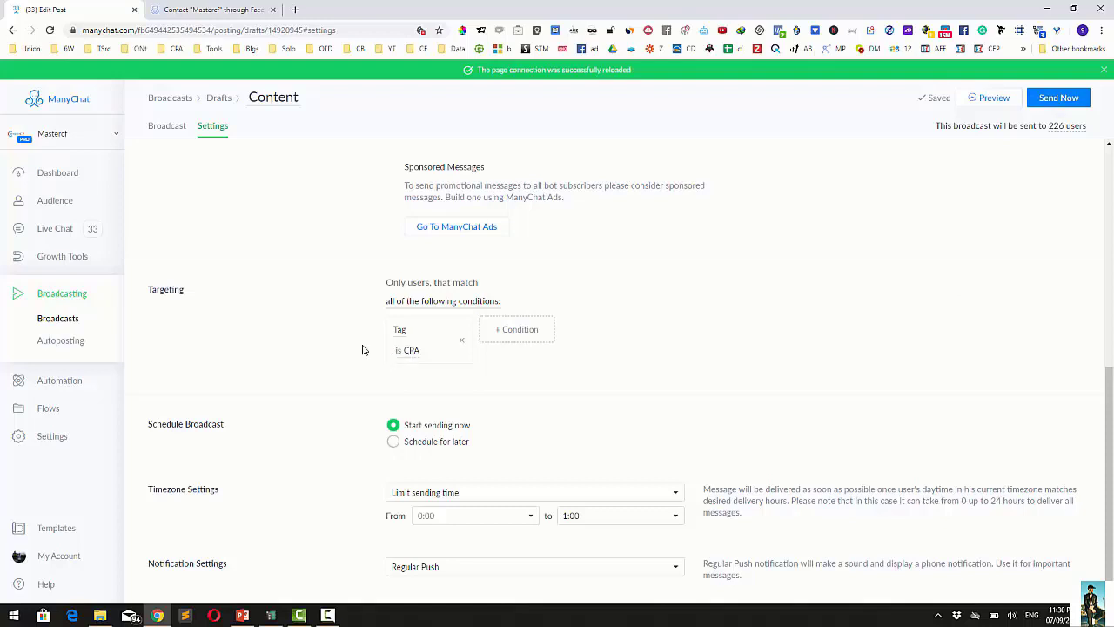
- Leave the draft for the Broadcasts list, review the most recent sent broadcast's statistics, and return to the list
scroll(724, 325, "up", 4)
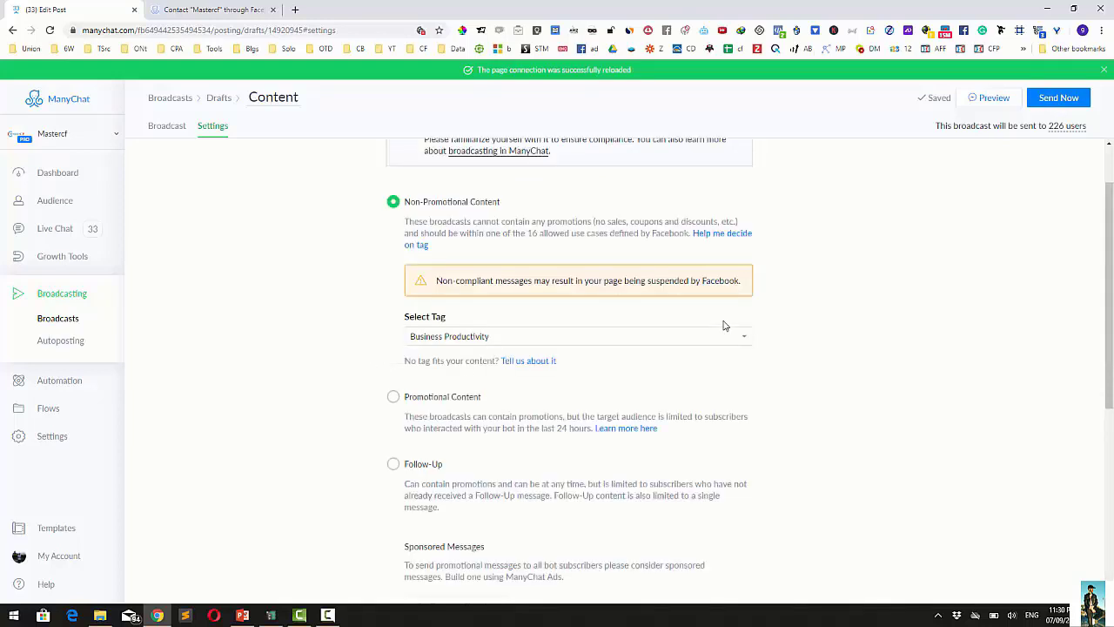
left_click(173, 98)
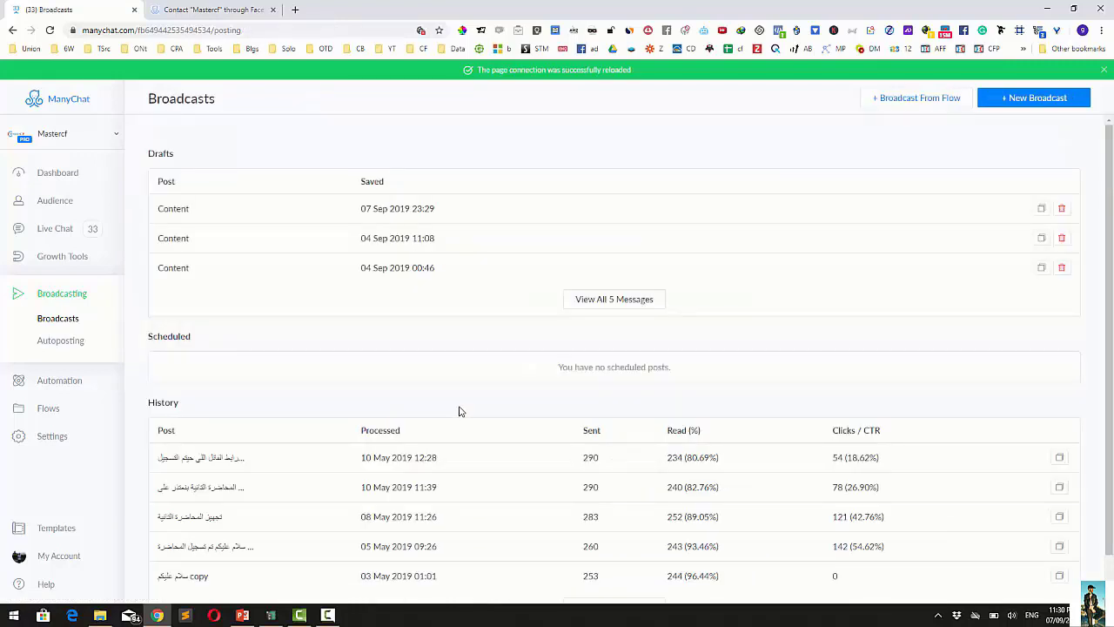
scroll(460, 411, "down", 1)
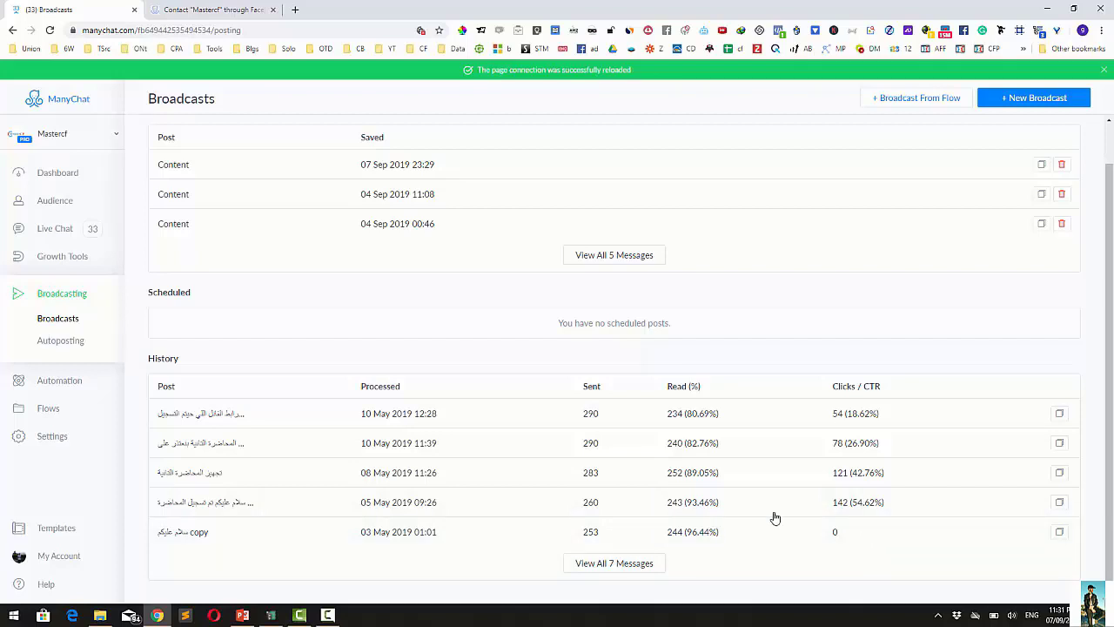
left_click(282, 418)
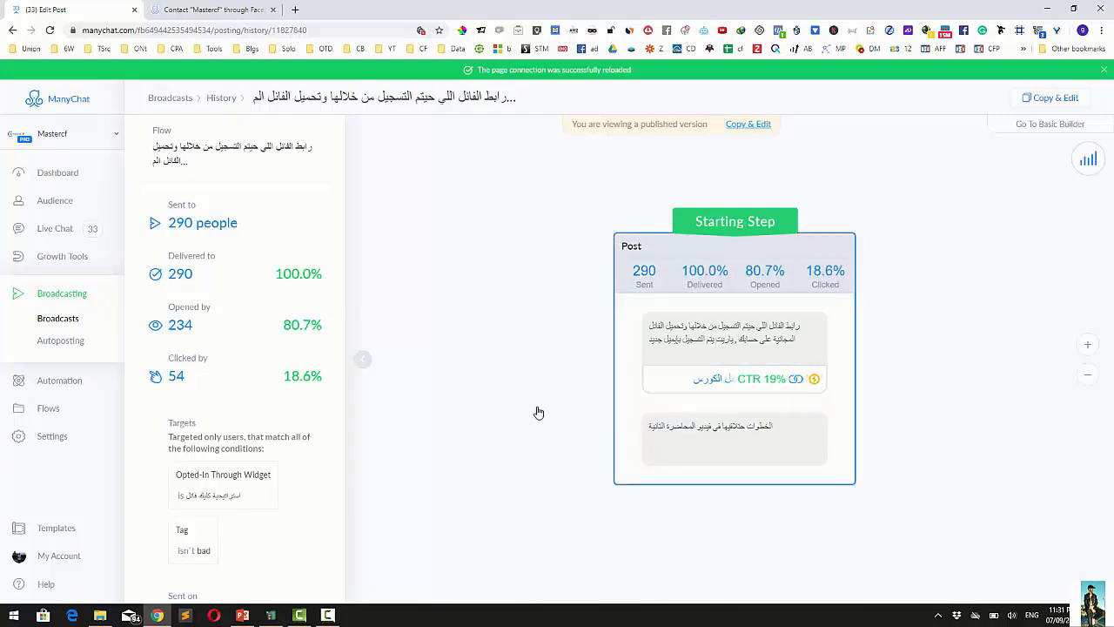
key("alt+Left")
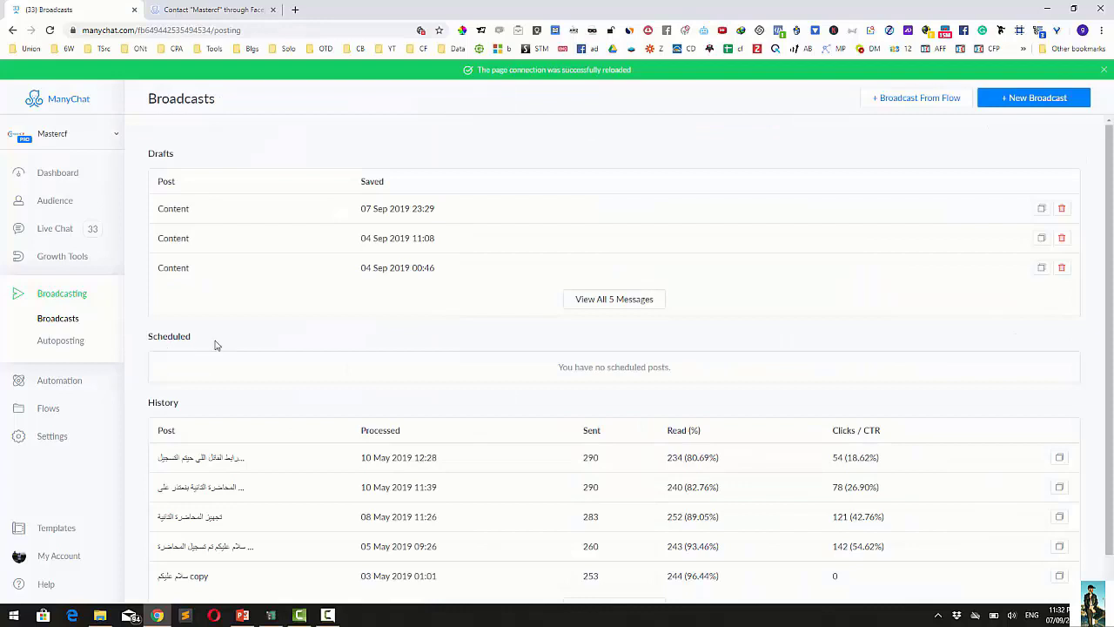